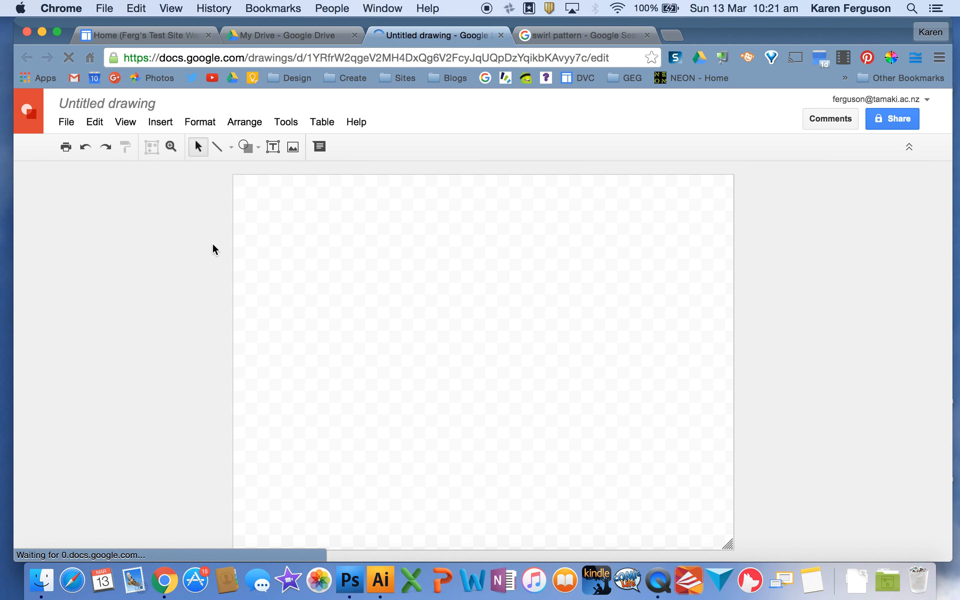
Switch to the test site's Home page and open its site layout for editing
left_click(174, 40)
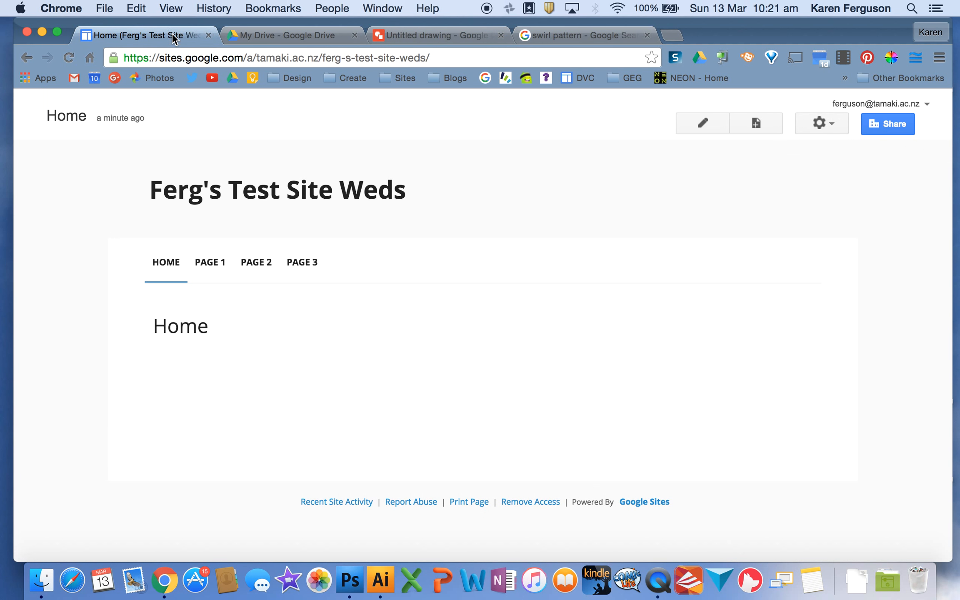
left_click(819, 123)
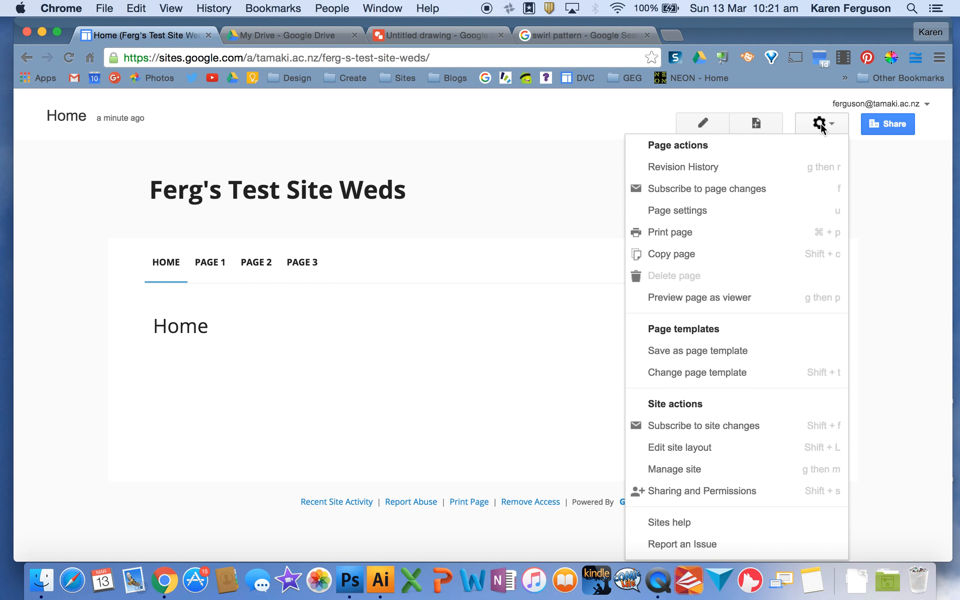
left_click(657, 449)
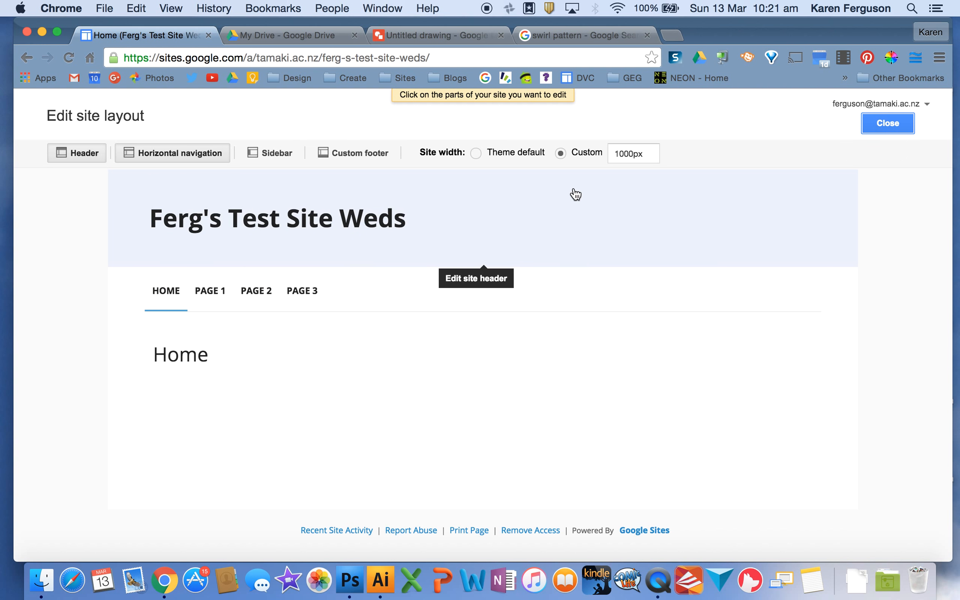
Set the site width to a custom 1000px and close the site layout editor
left_click(476, 153)
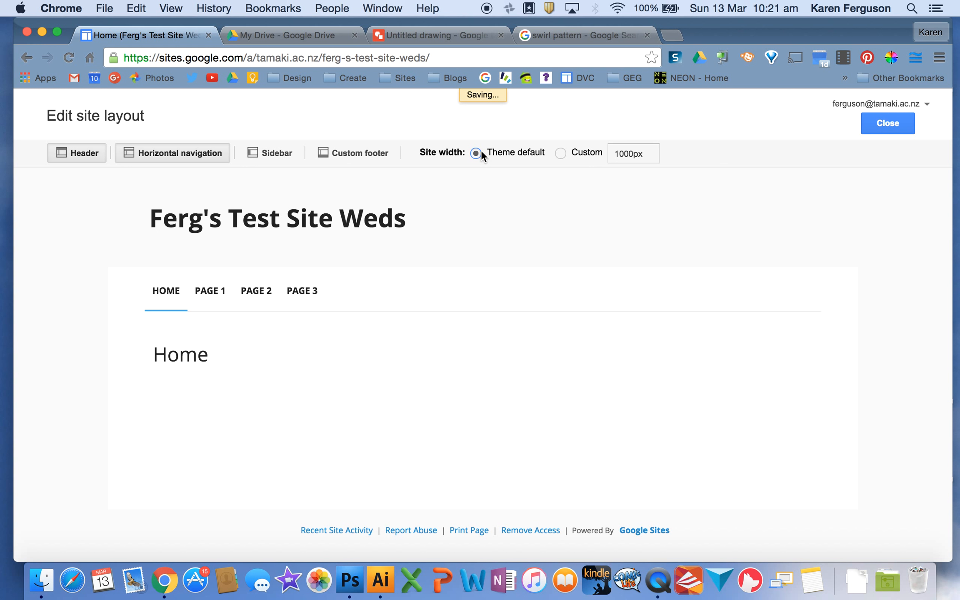
left_click(560, 154)
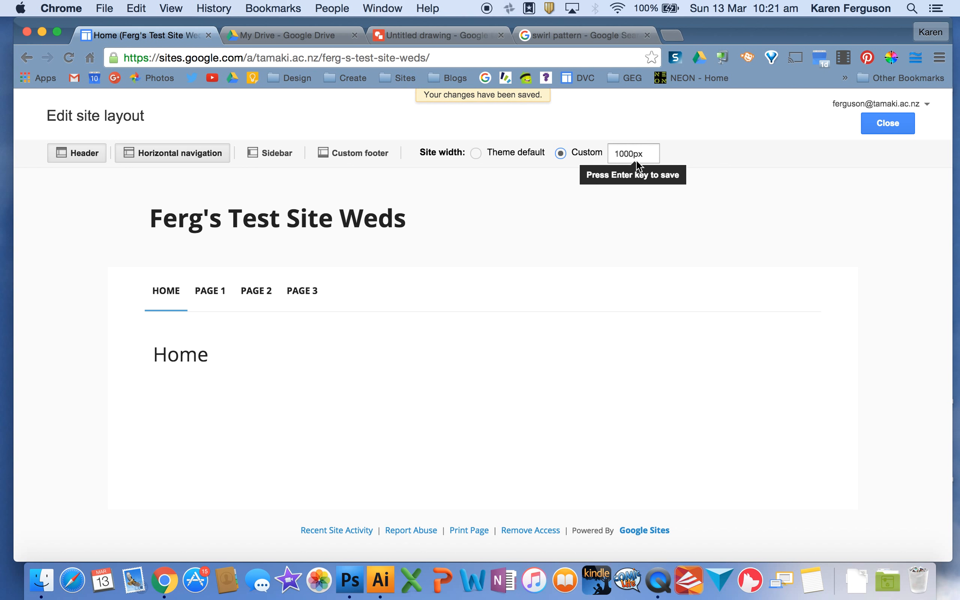
left_click(645, 152)
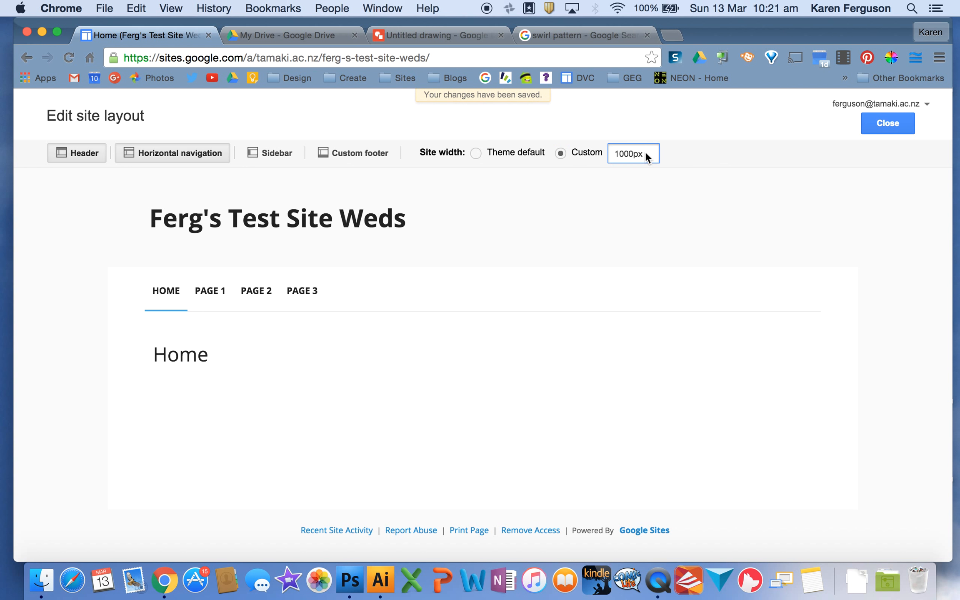
key("BackSpace")
key("BackSpace")
key("BackSpace")
key("BackSpace")
key("BackSpace")
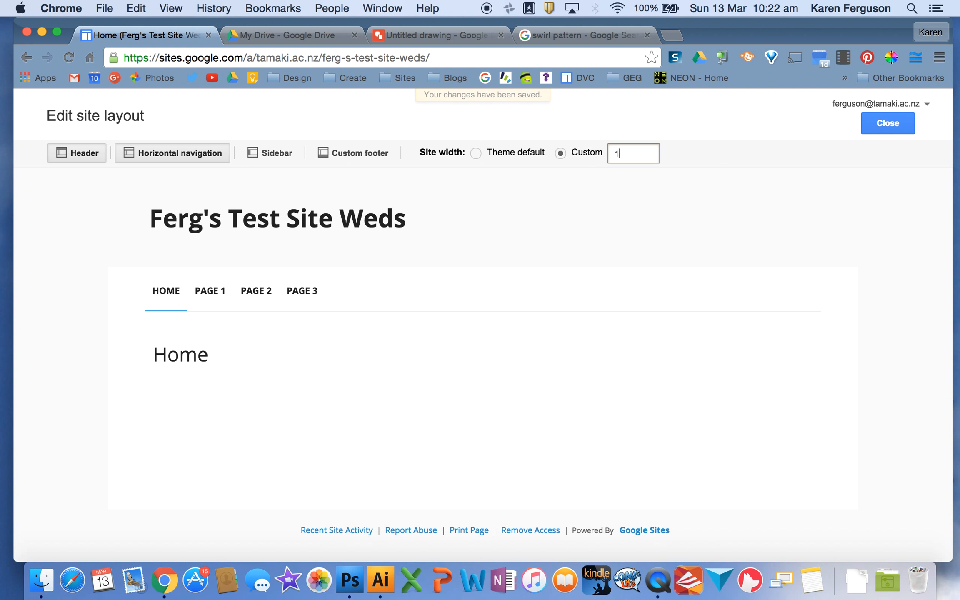
type("1")
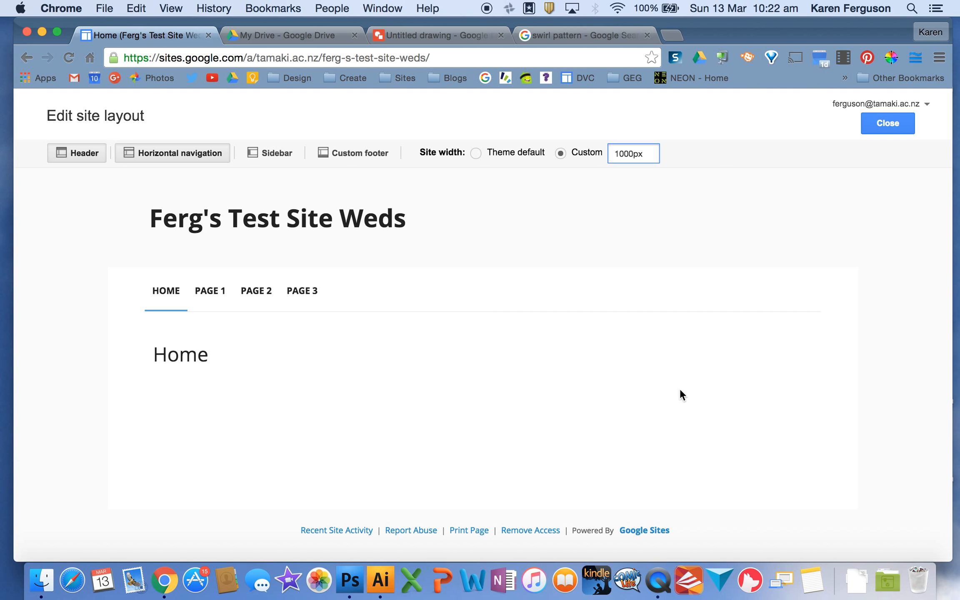
left_click(888, 123)
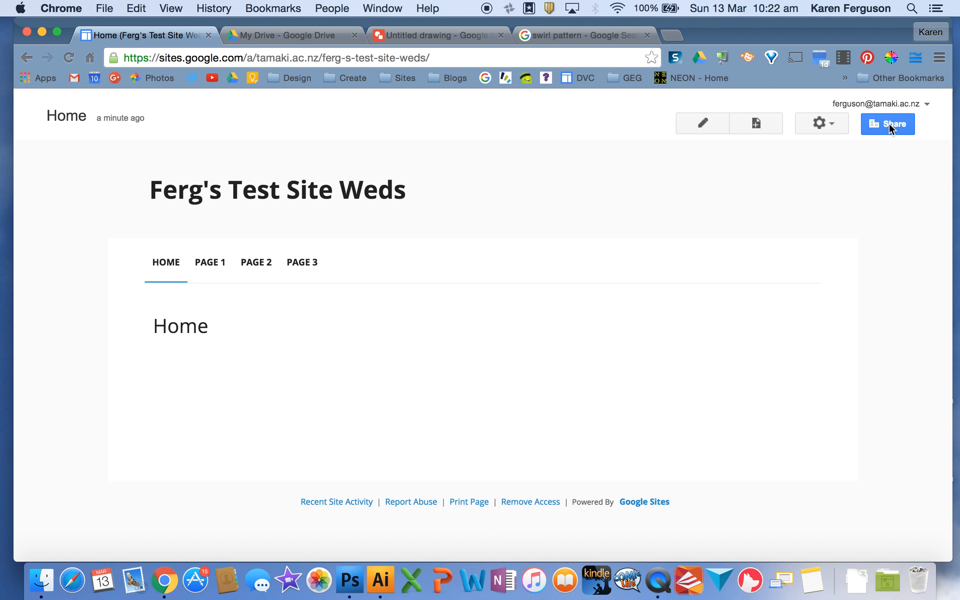
Switch to the untitled Google drawing and rename it "Header"
left_click(411, 33)
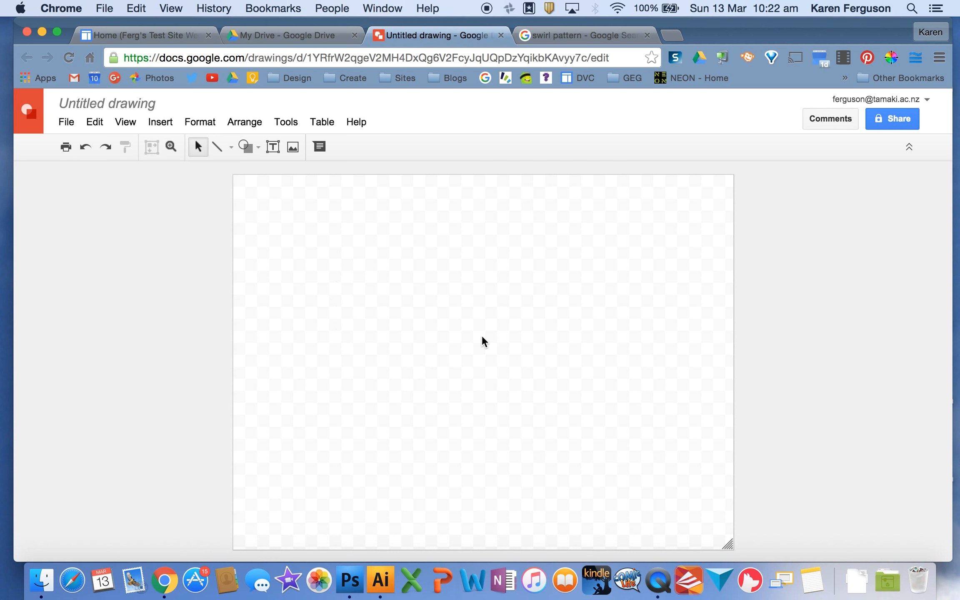
left_click(114, 105)
type("Header")
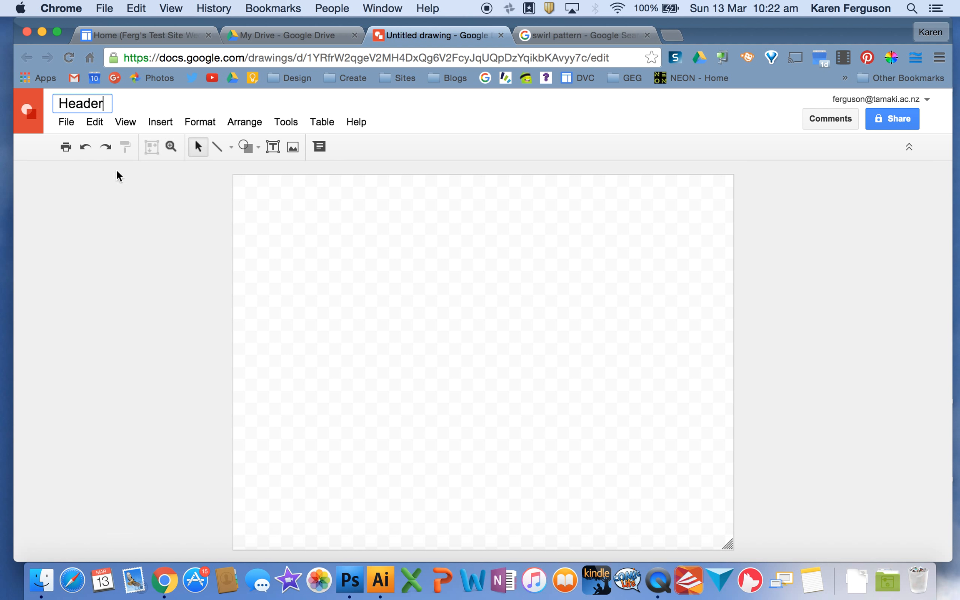
key("Return")
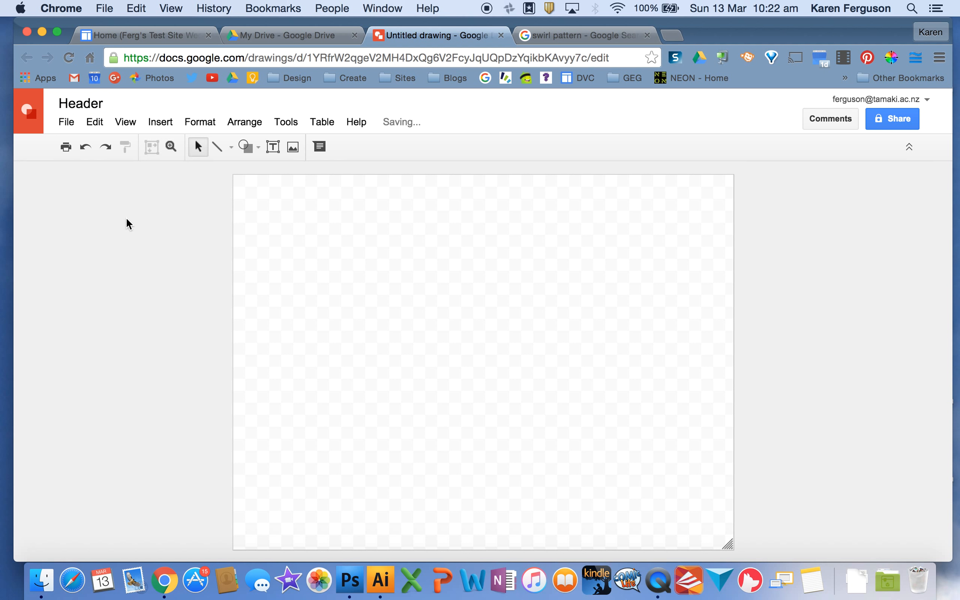
Set the drawing's page size to a custom 1000 × 200 pixels
left_click(69, 120)
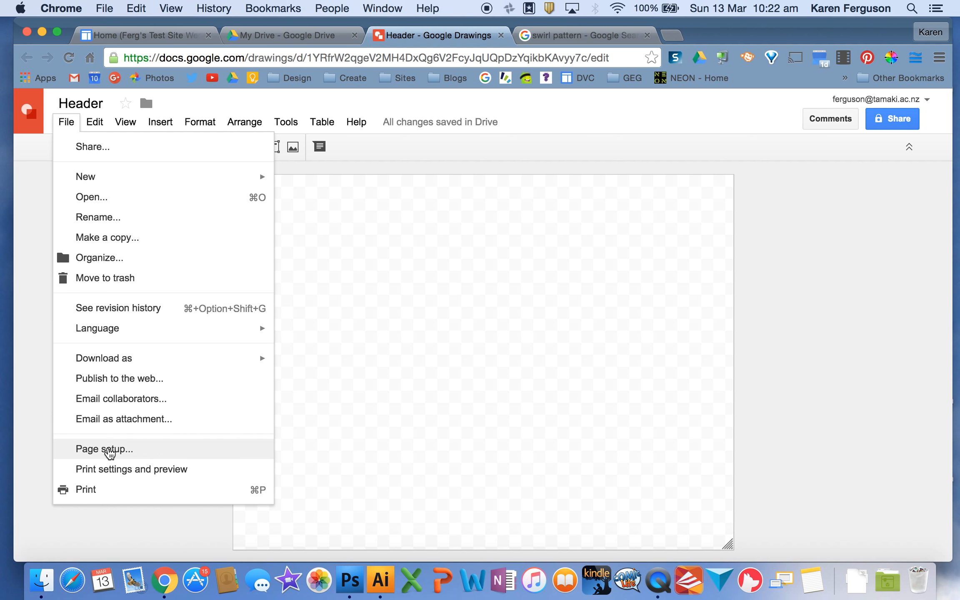
left_click(107, 446)
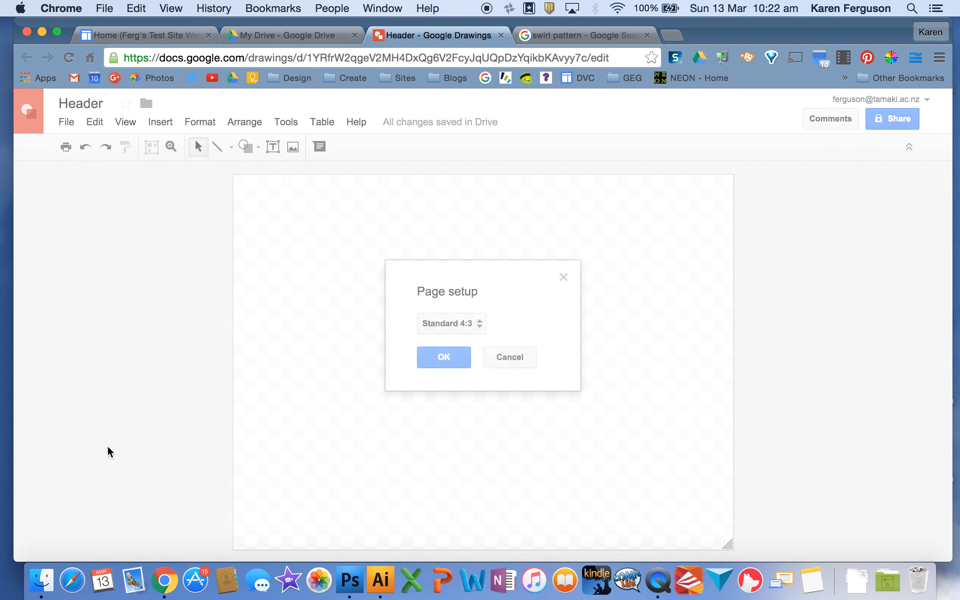
left_click(480, 328)
left_click(459, 386)
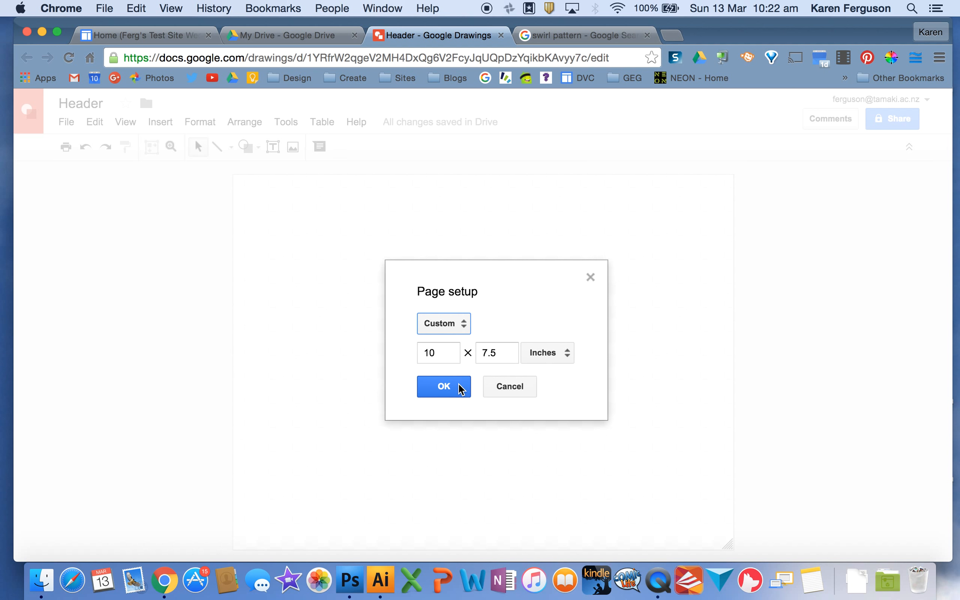
left_click(569, 358)
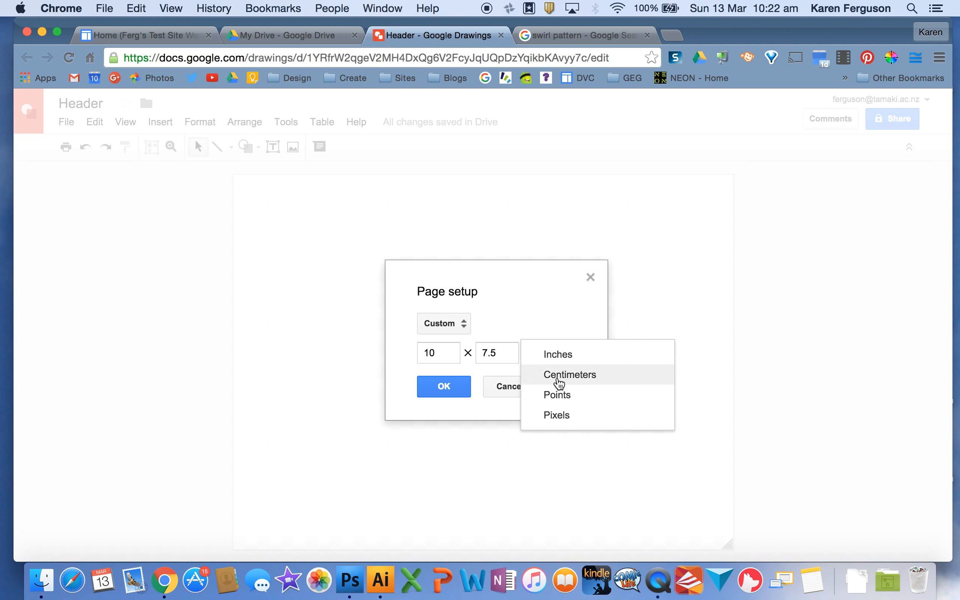
left_click(556, 415)
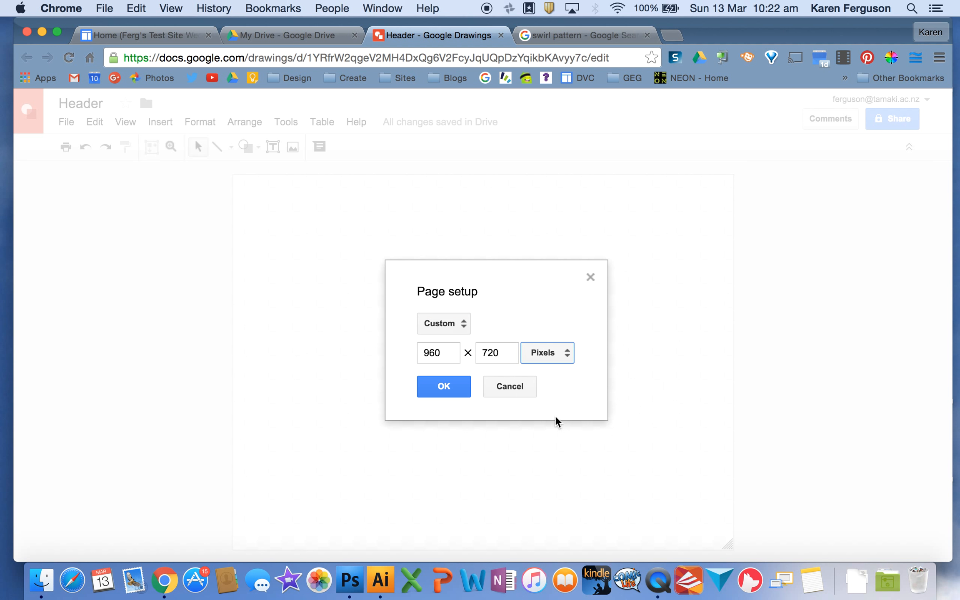
left_click_drag(440, 355, 409, 357)
type("1000")
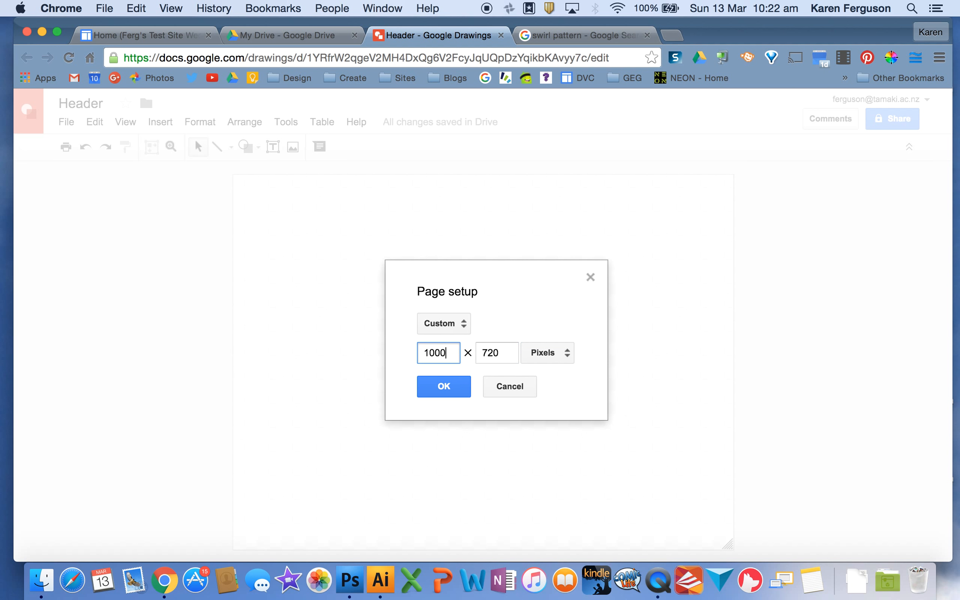
left_click_drag(507, 352, 479, 353)
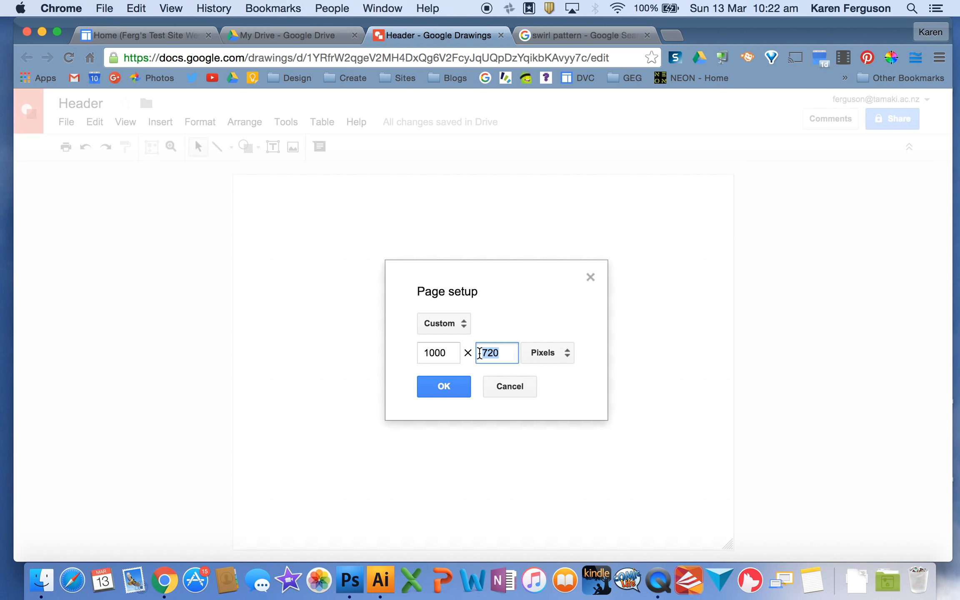
type("2")
left_click(447, 387)
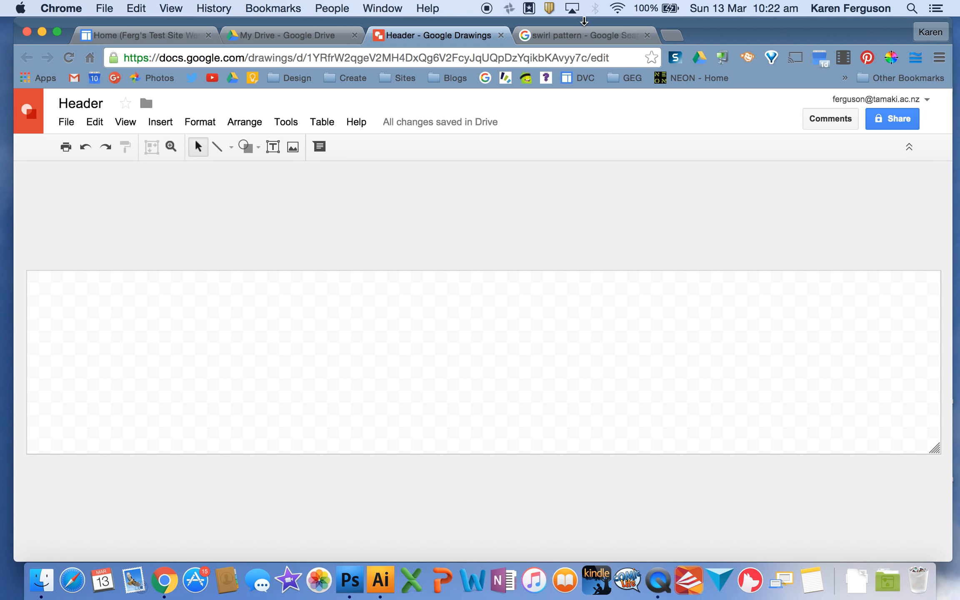
Switch to the Google search for "swirl pattern" and filter its image results to the Large size
left_click(561, 36)
scroll(482, 143, "up", 5)
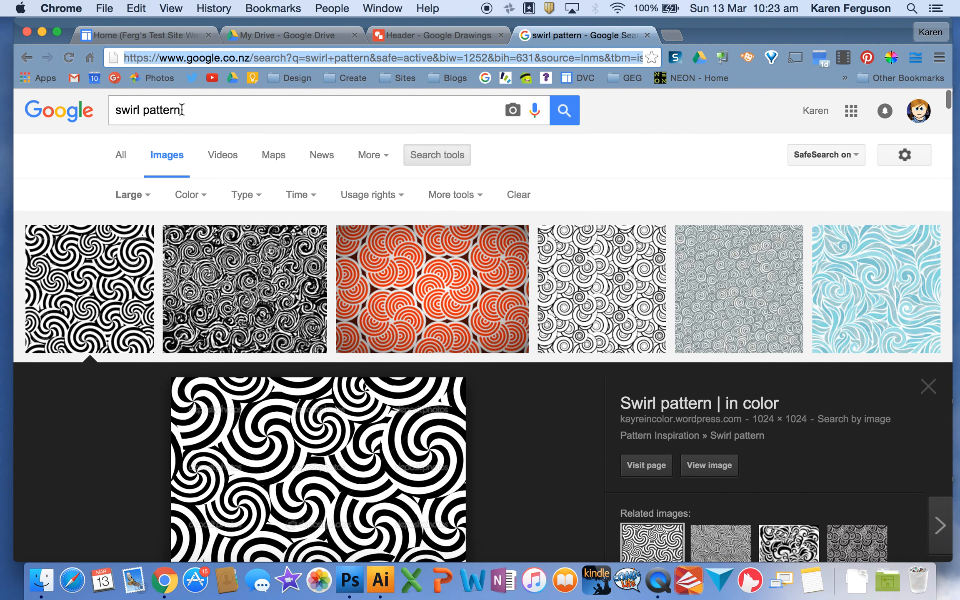
left_click(121, 155)
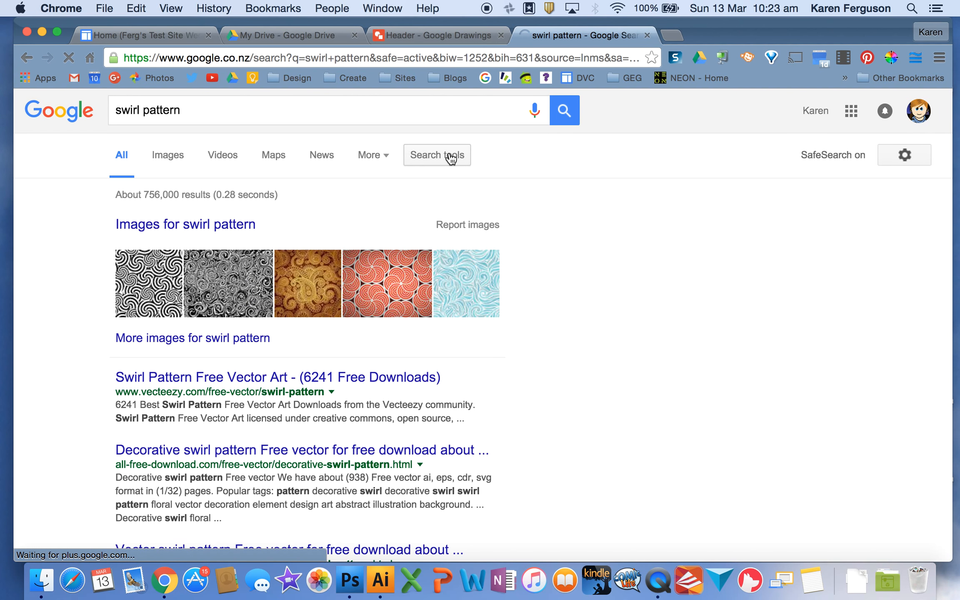
left_click(175, 155)
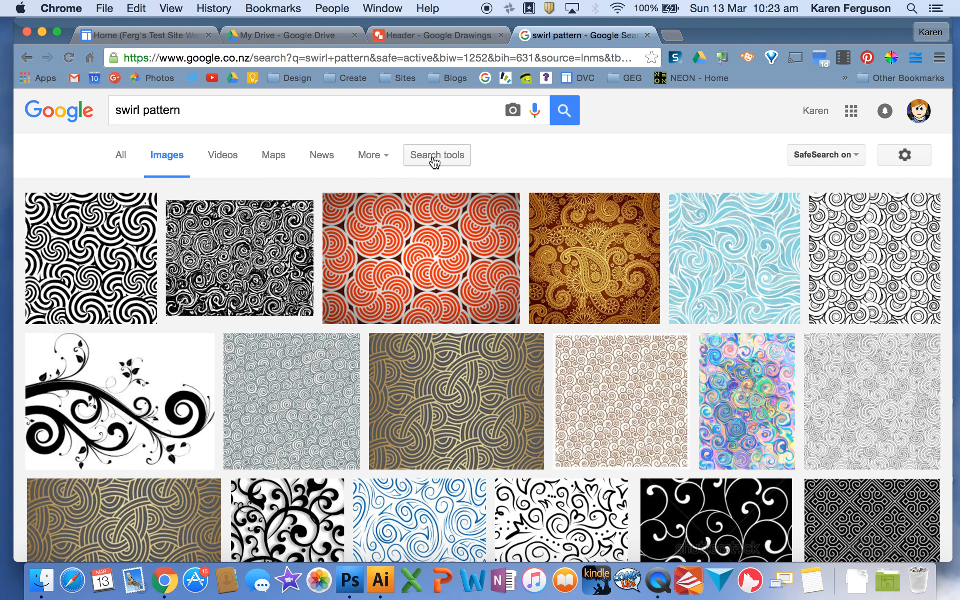
left_click(434, 159)
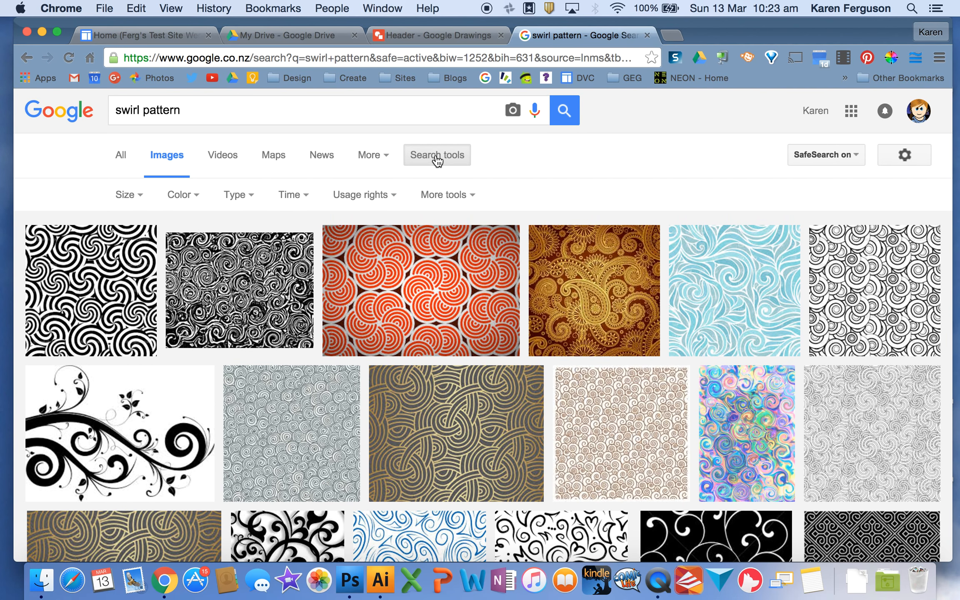
left_click(129, 195)
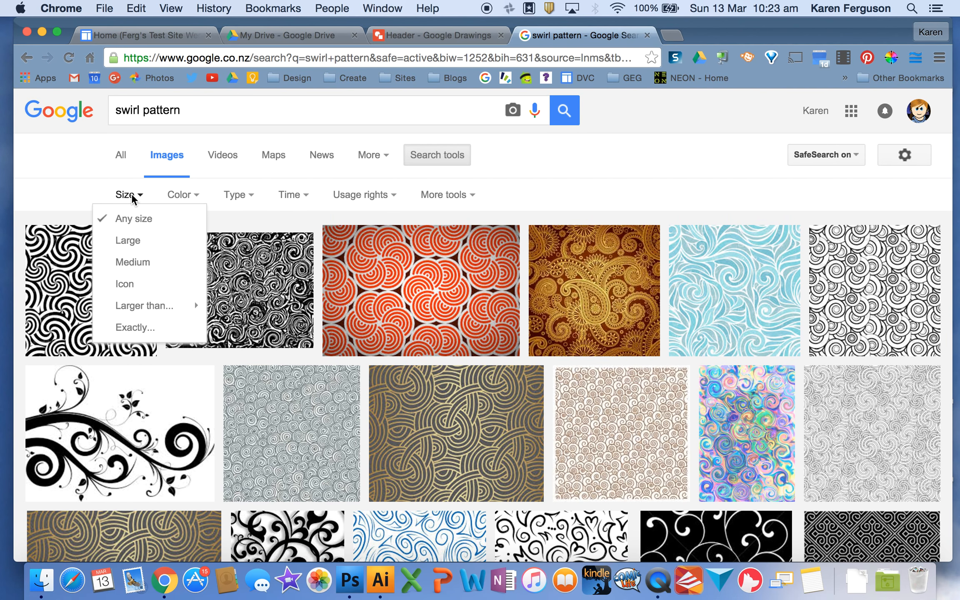
left_click(134, 245)
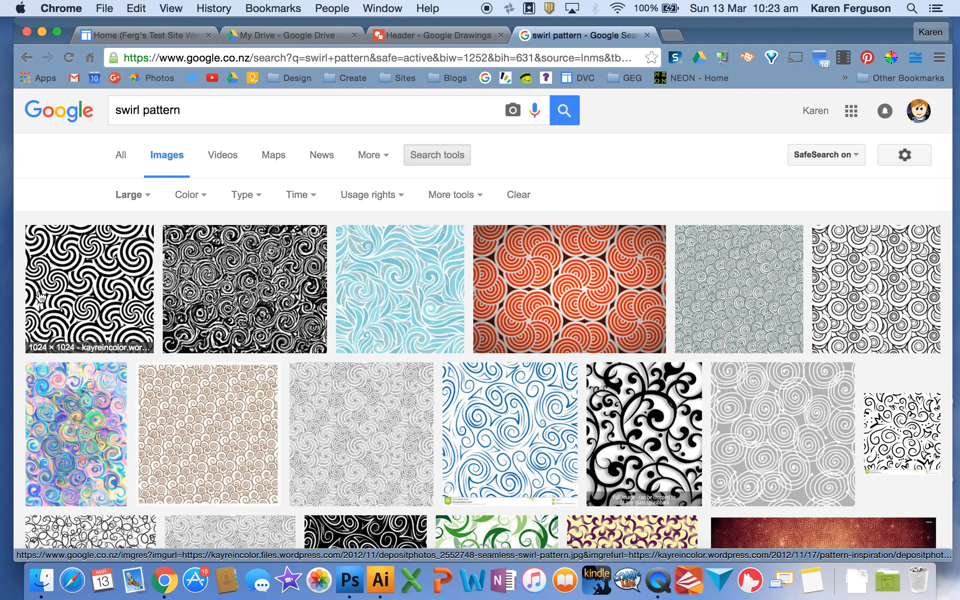
Insert the first black-and-white swirl pattern image, 1024 × 1024, from the image results into the Header drawing
left_click(83, 287)
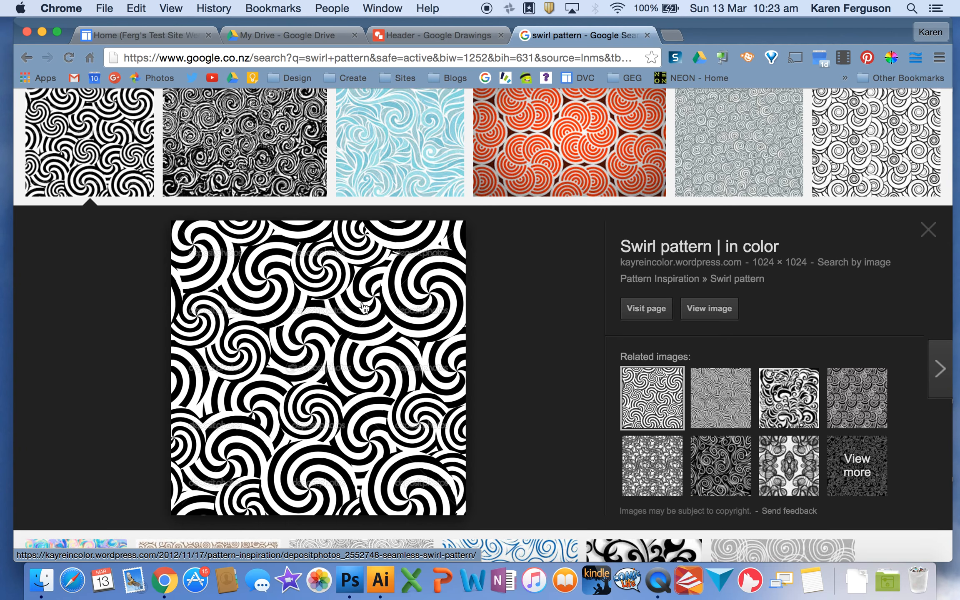
left_click_drag(363, 306, 442, 33)
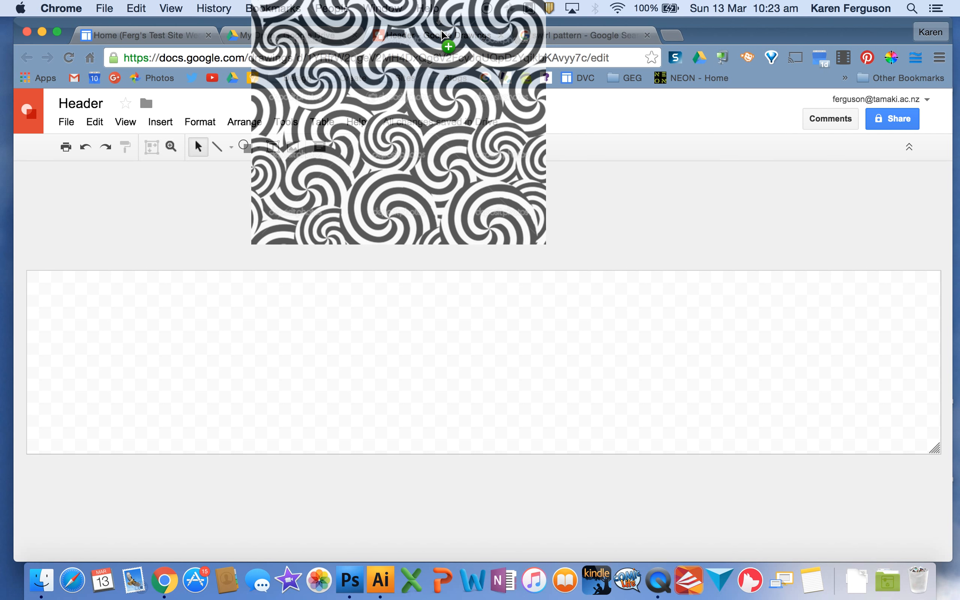
left_click_drag(441, 34, 384, 306)
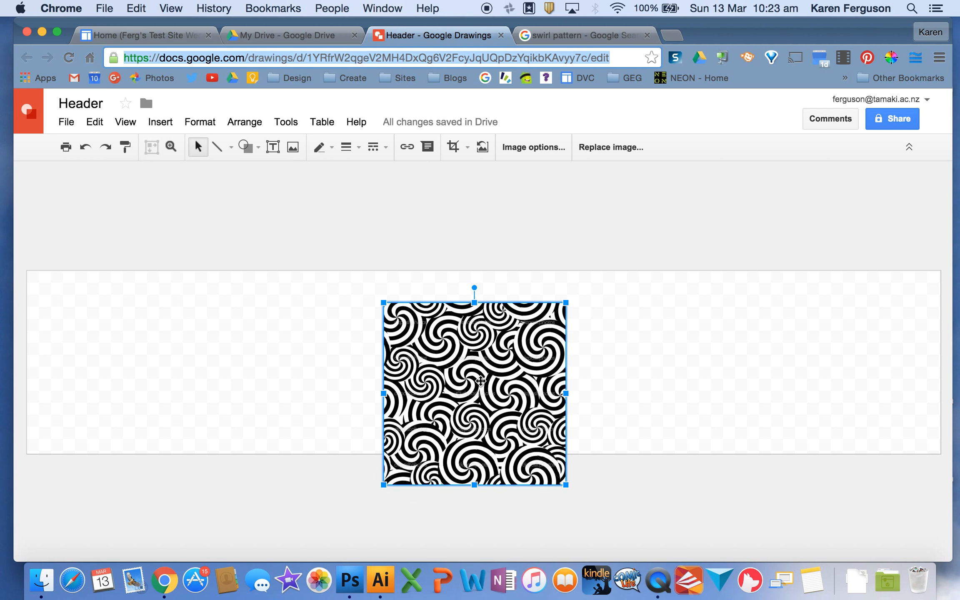
Align the swirl image with the canvas's upper-left corner and enlarge it to about a third of the canvas width
left_click_drag(480, 381, 124, 349)
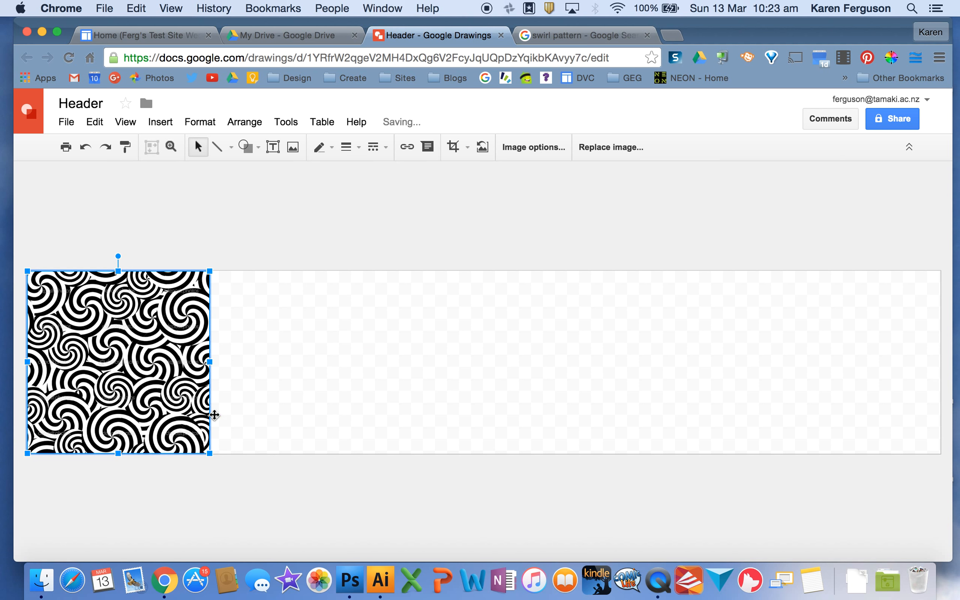
left_click_drag(210, 452, 701, 585)
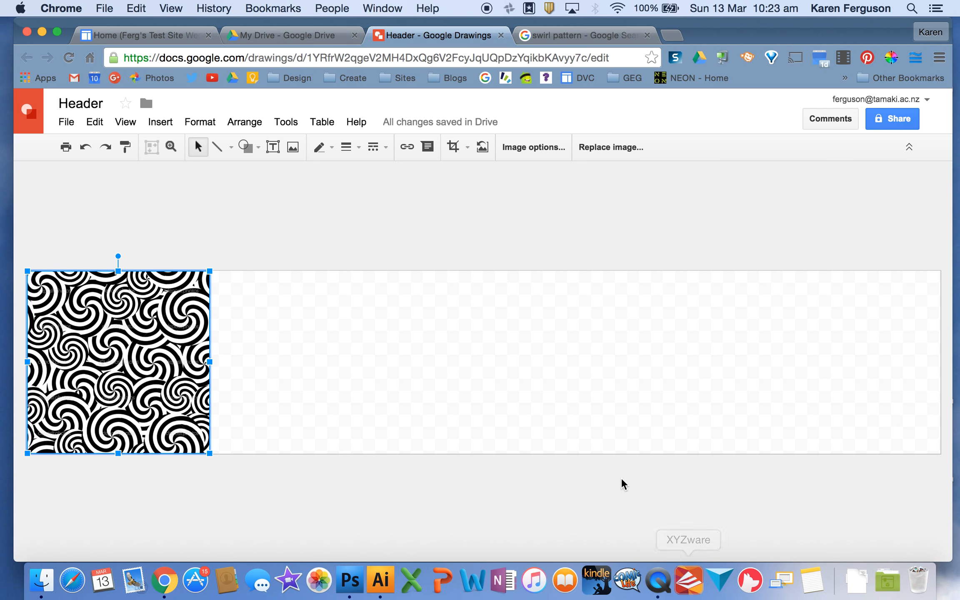
left_click_drag(210, 453, 316, 512)
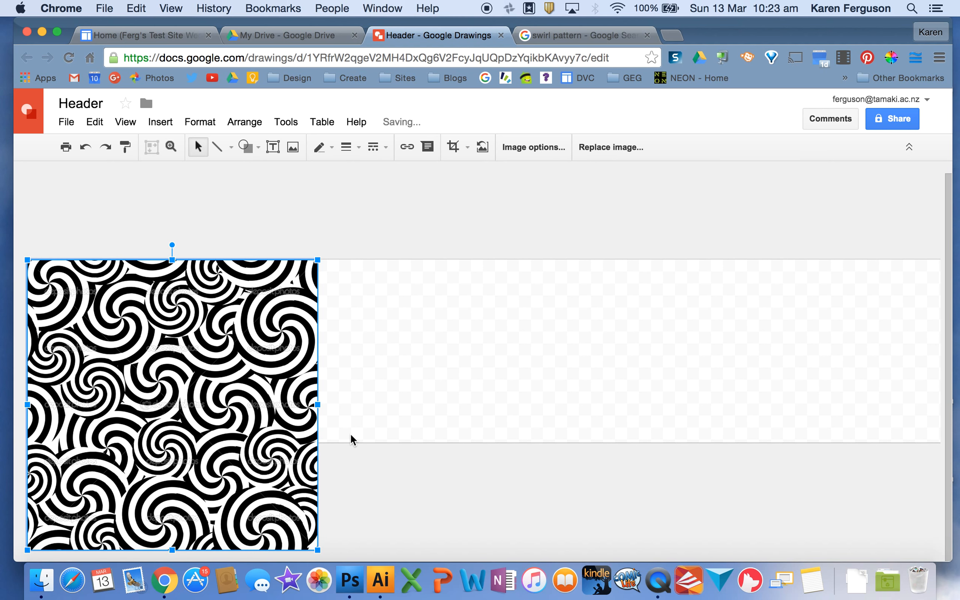
Crop off the lower part of the swirl image and enlarge the remaining strip to the full canvas height
left_click(455, 146)
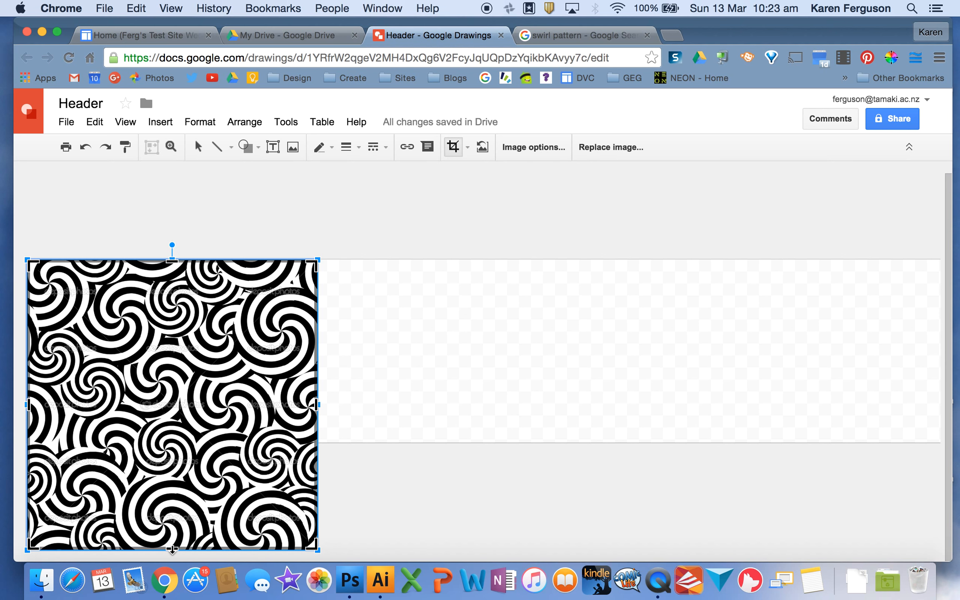
left_click_drag(172, 549, 182, 361)
left_click(274, 212)
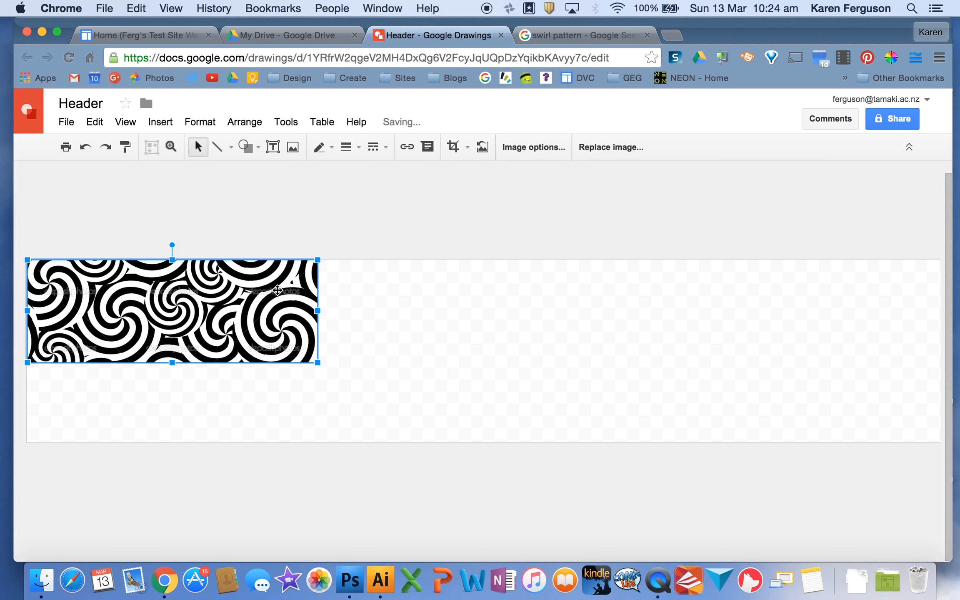
left_click_drag(317, 363, 544, 435)
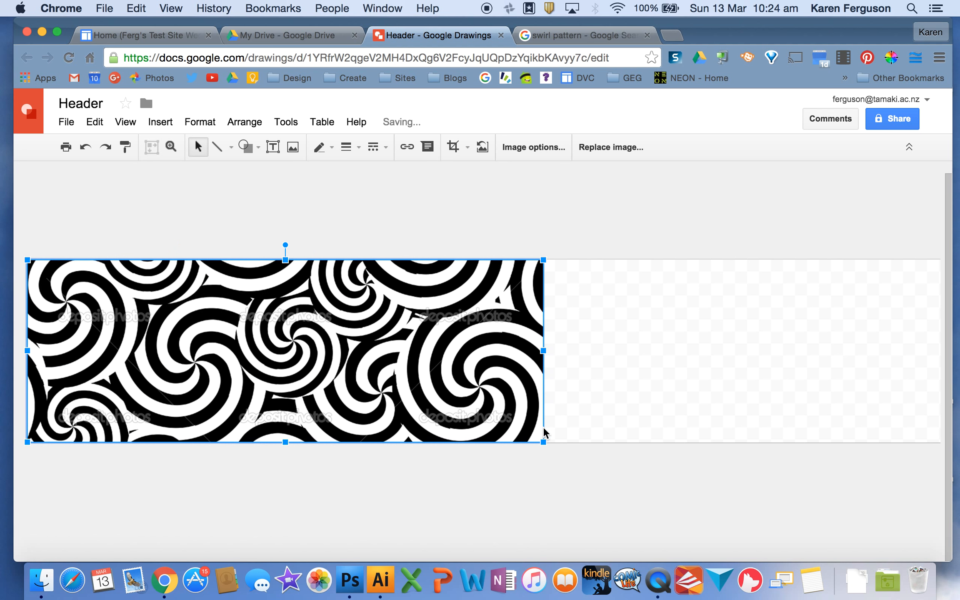
Stretch the swirl image horizontally to the canvas's right edge, checking at 50% zoom that it covers the whole canvas, and fit the view again
left_click_drag(544, 350, 883, 342)
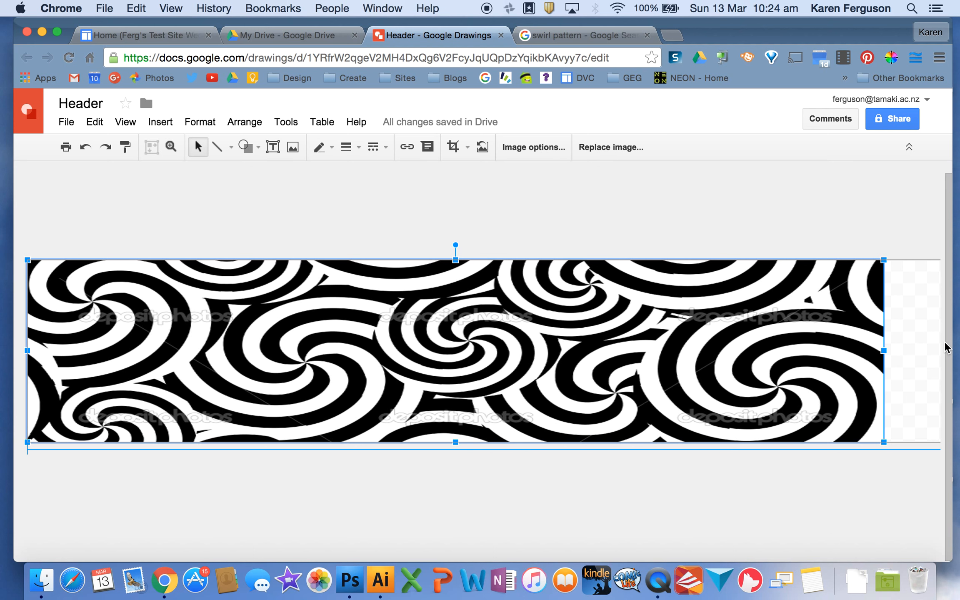
left_click_drag(884, 351, 933, 351)
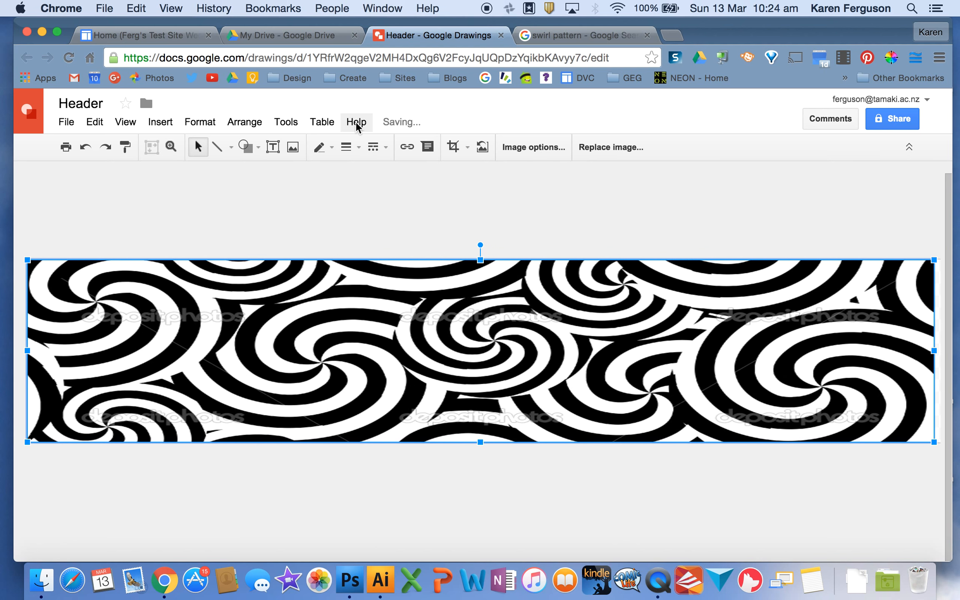
left_click(125, 122)
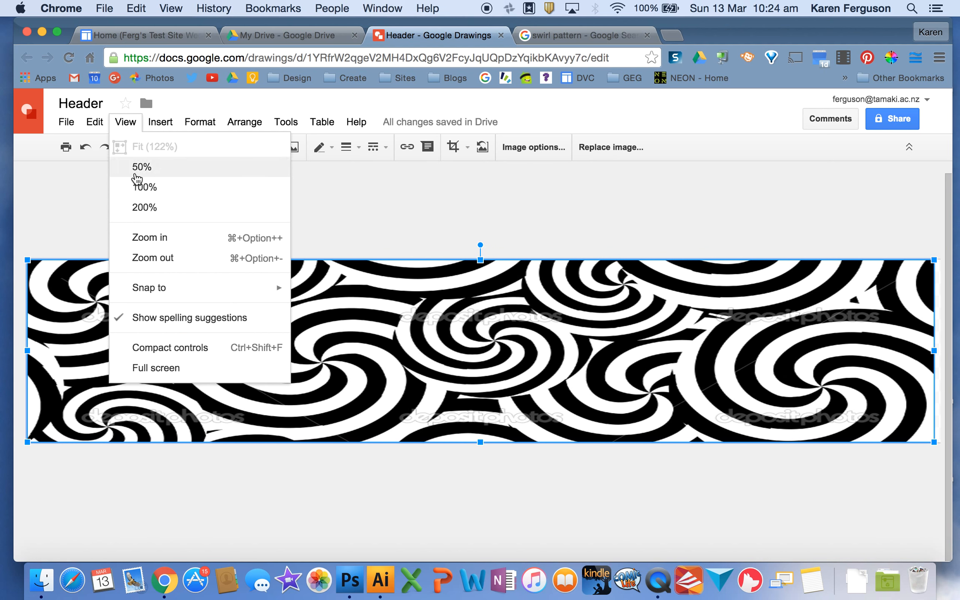
left_click(142, 169)
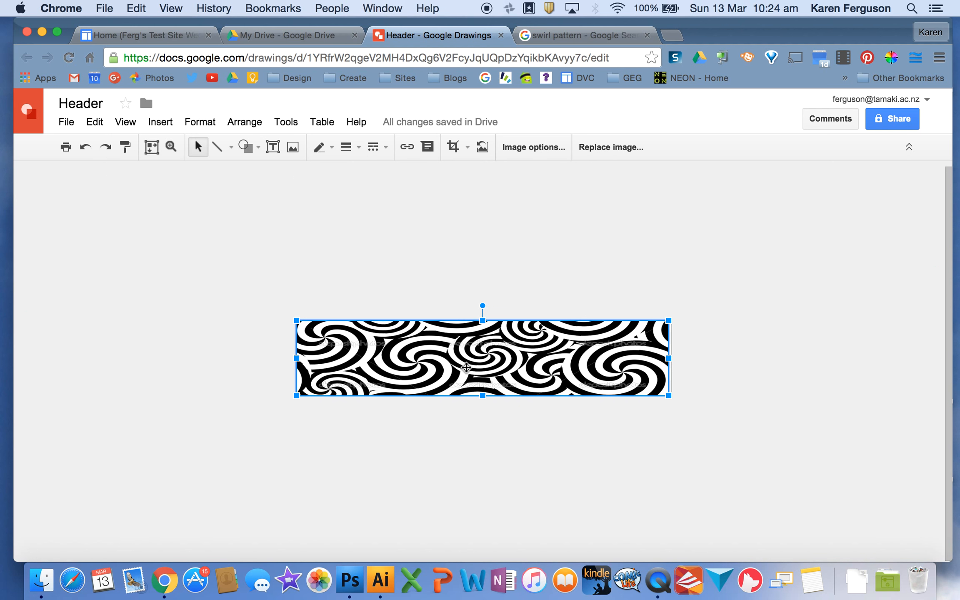
left_click_drag(668, 358, 671, 358)
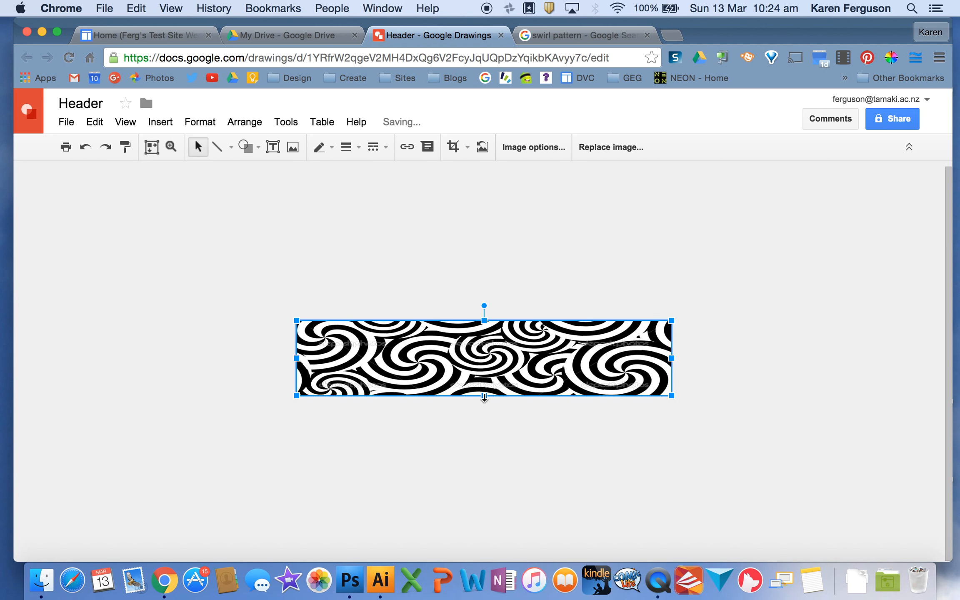
mouse_move(485, 397)
left_mouse_down()
mouse_move(483, 370)
mouse_move(483, 395)
left_mouse_up()
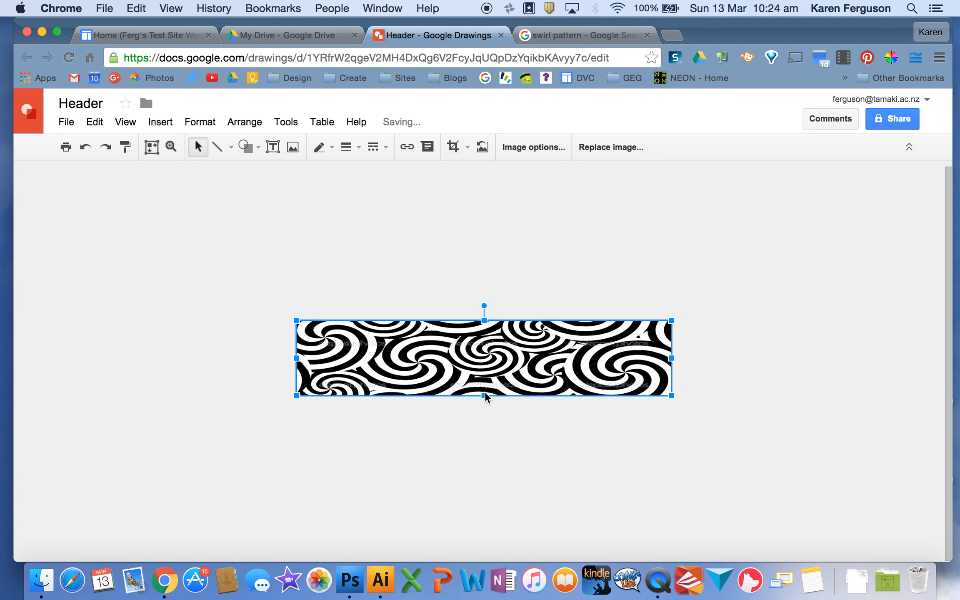
left_click(397, 284)
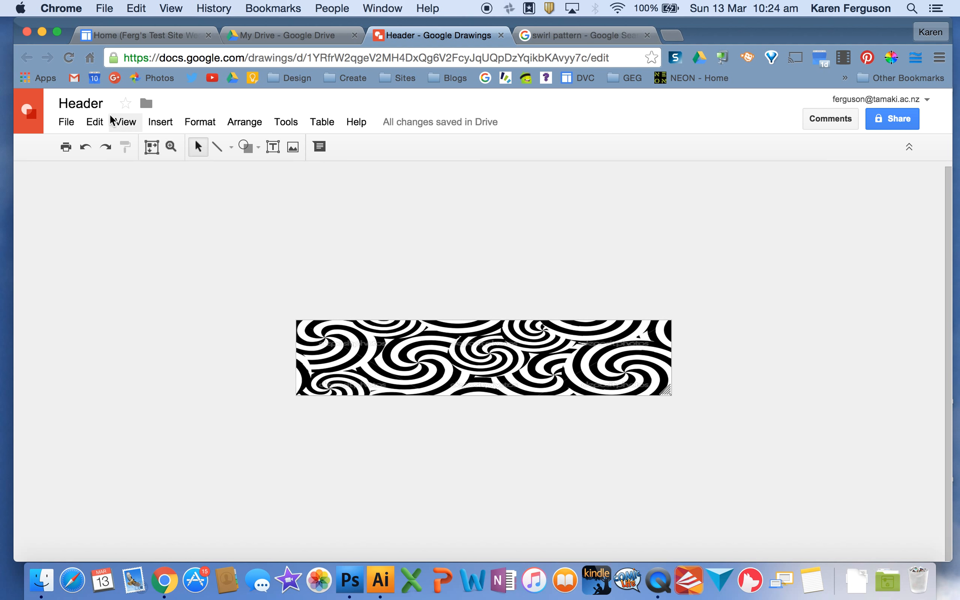
left_click(132, 123)
left_click(143, 150)
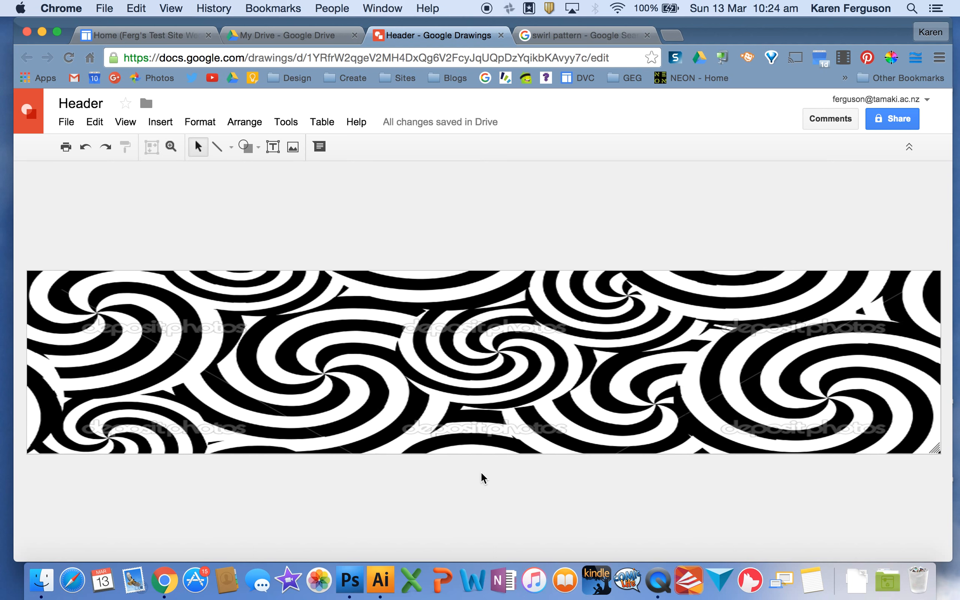
Add a text box just below the canvas containing the site title, the owner's first name in possessive form followed by "Site"
left_click(273, 149)
left_click_drag(264, 467, 691, 532)
type("Dasi")
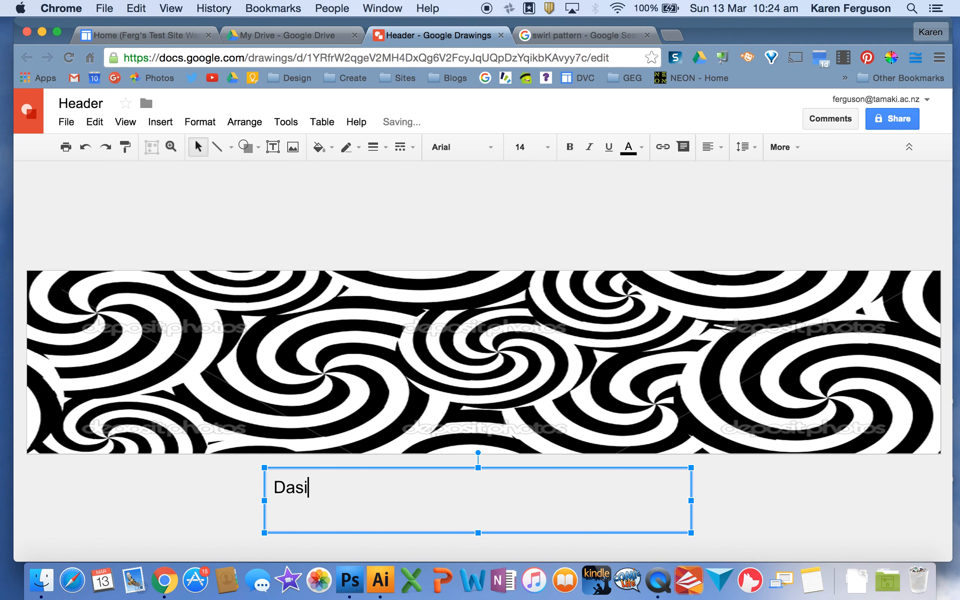
key("BackSpace")
key("BackSpace")
type("isy'")
type("sy’s")
type("S")
type("it")
type("e")
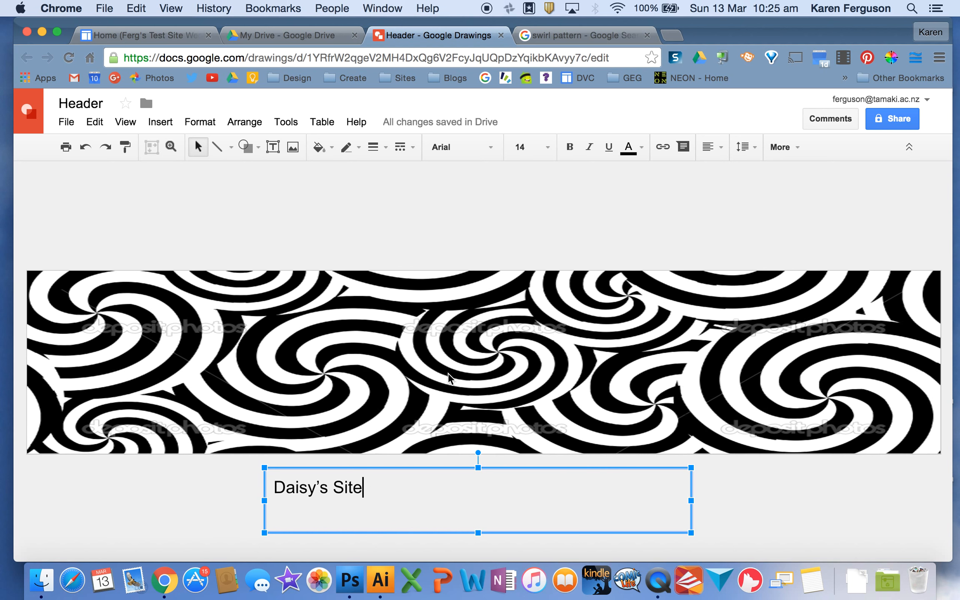
left_click_drag(388, 467, 365, 467)
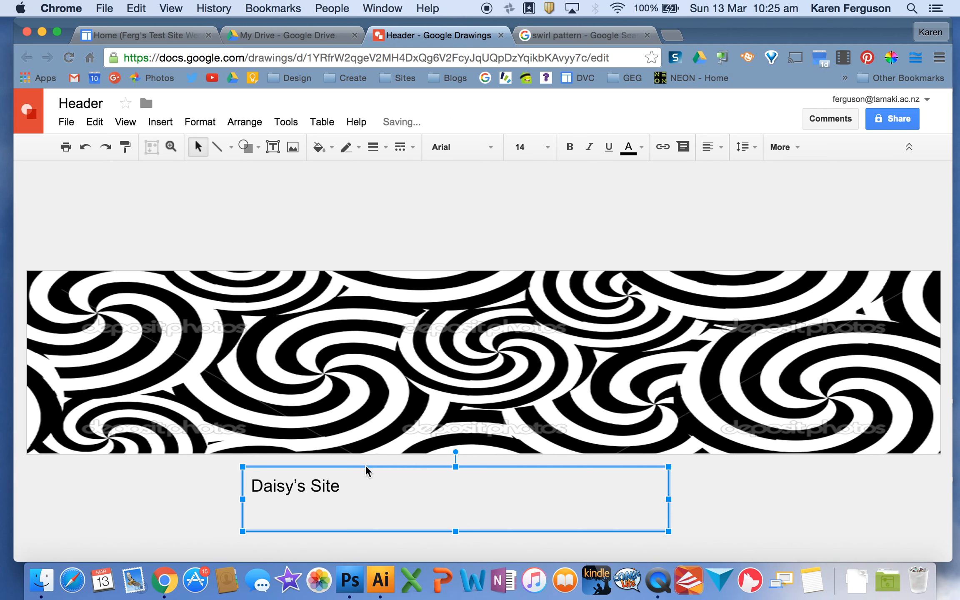
Format the whole title text in the Pacifico font at size 48
left_click(337, 487)
left_click_drag(338, 486, 243, 484)
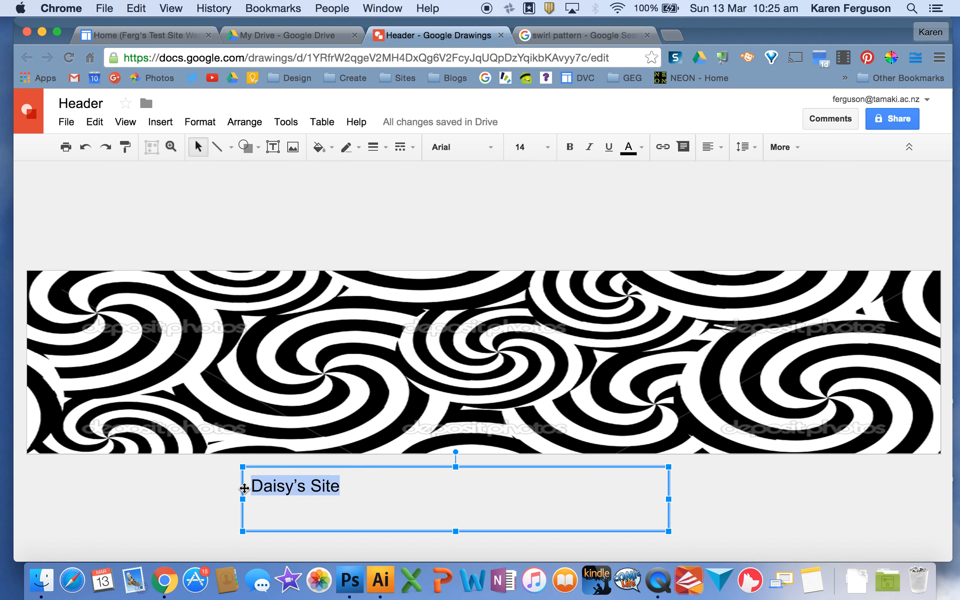
left_click(548, 151)
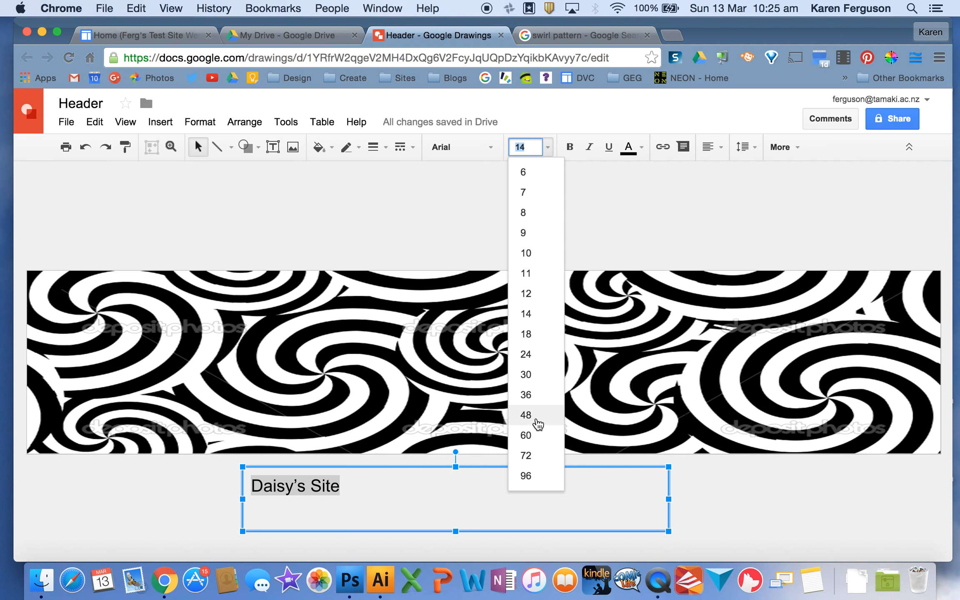
left_click(536, 416)
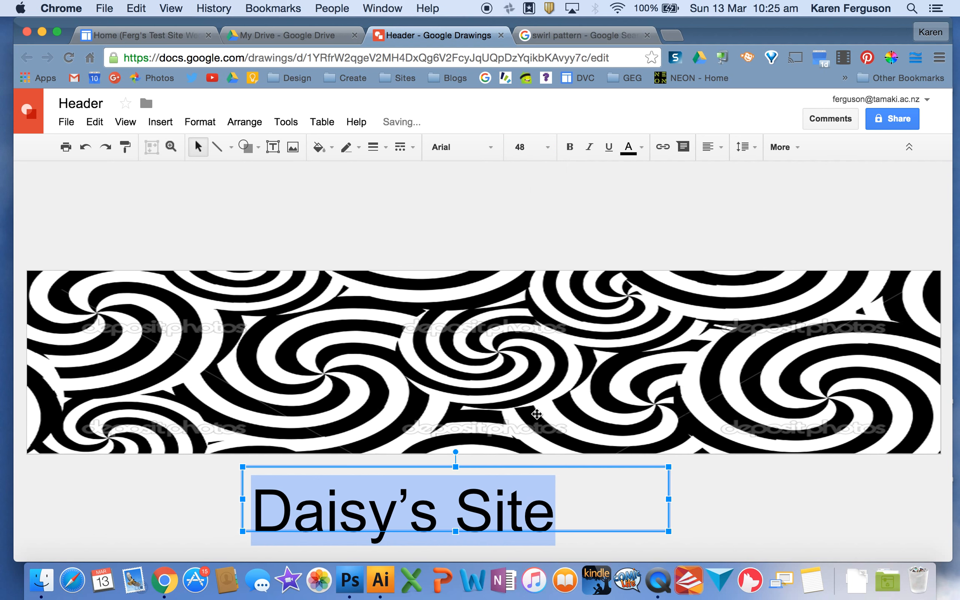
left_click(490, 148)
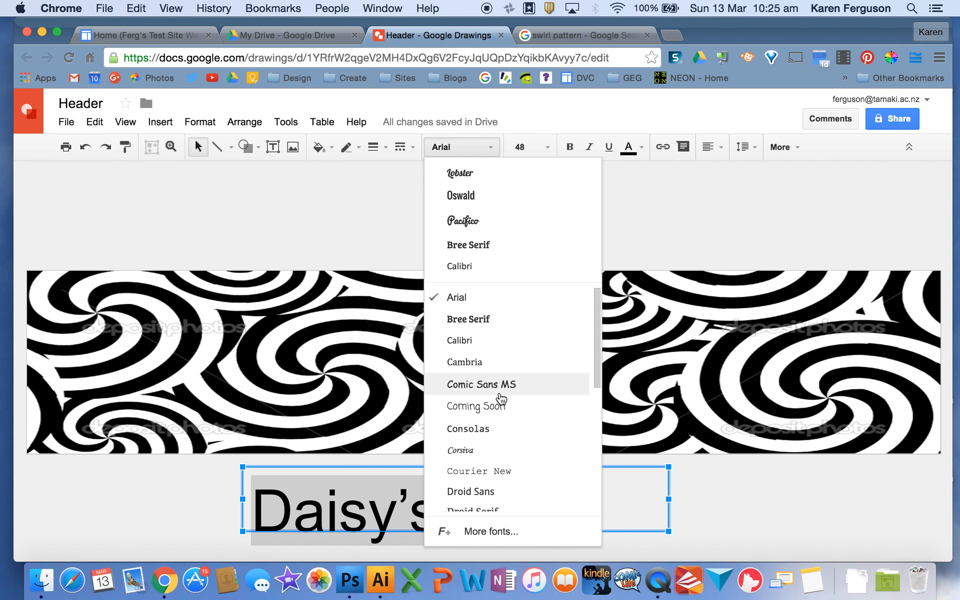
scroll(500, 398, "down", 5)
scroll(501, 399, "down", 2)
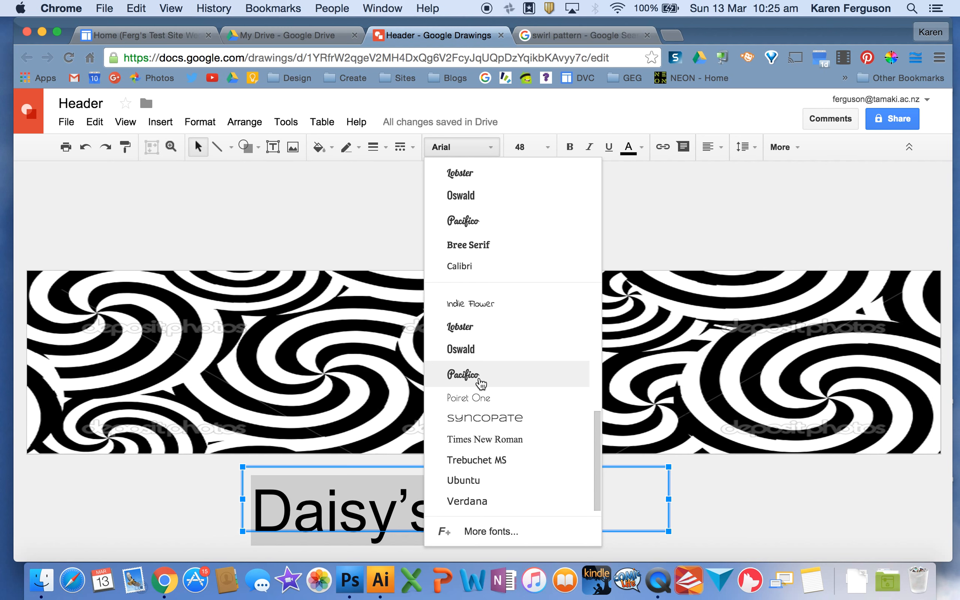
left_click(481, 384)
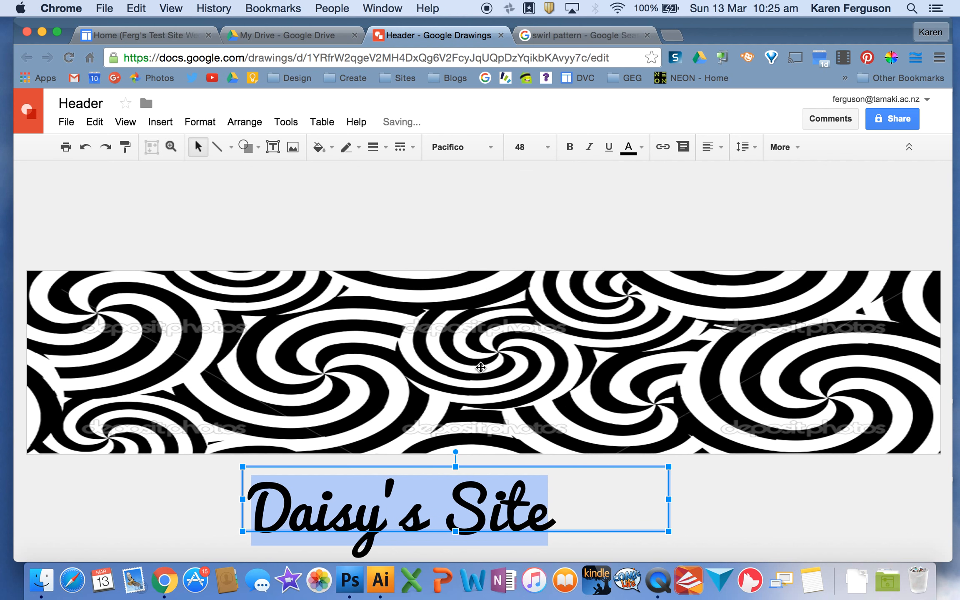
Centre the title text horizontally and give its text box a white fill
left_click(712, 153)
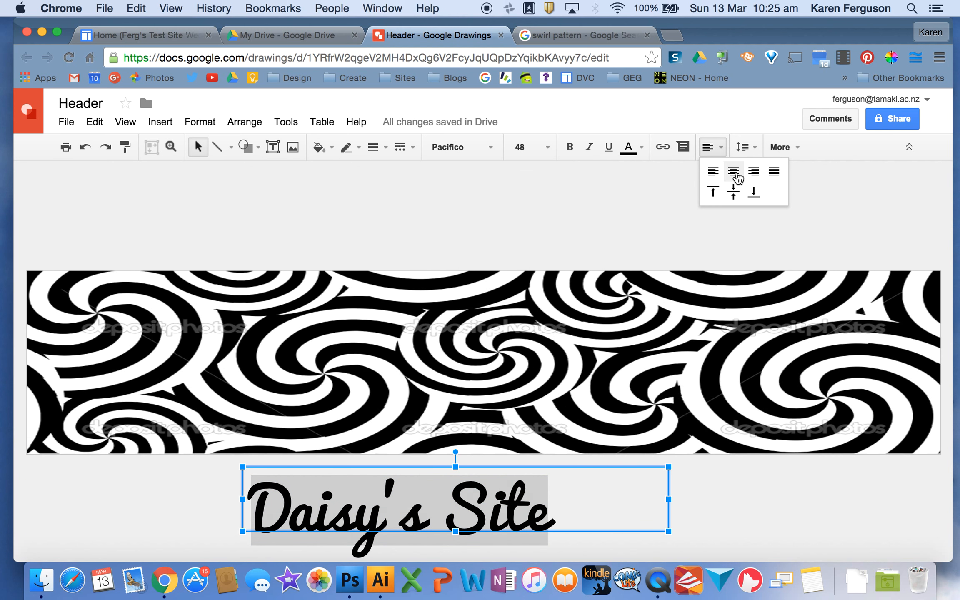
left_click(733, 172)
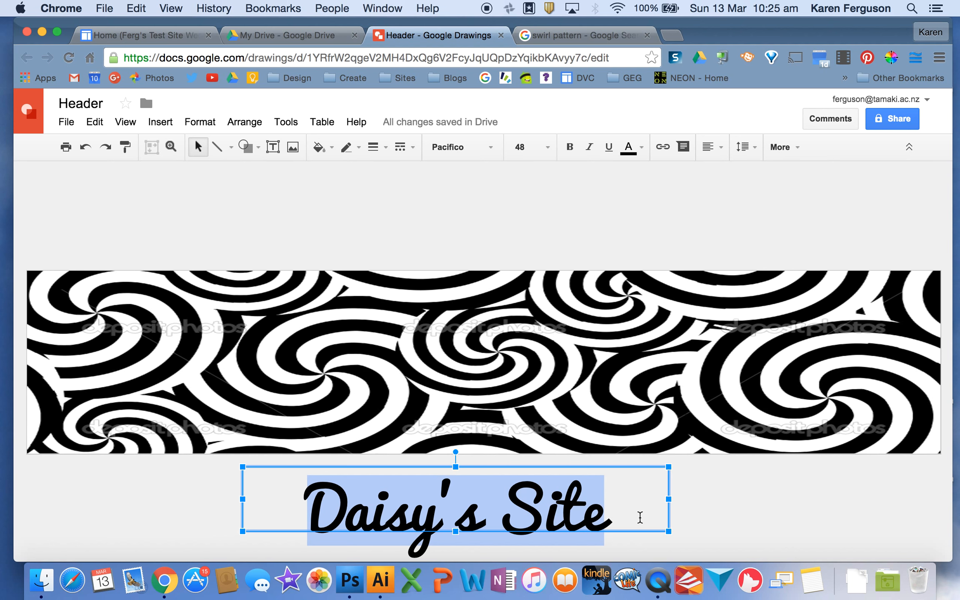
left_click(639, 517)
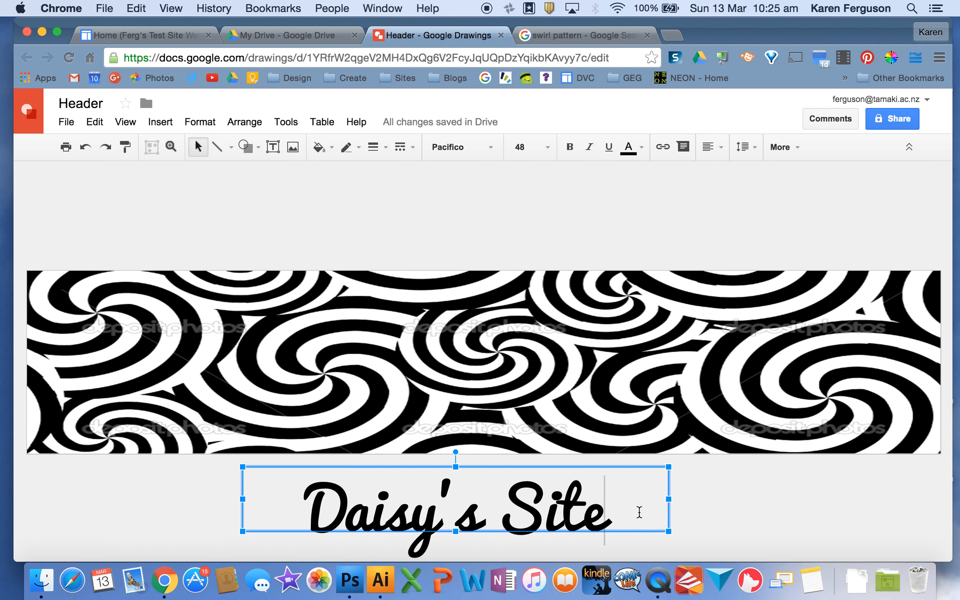
left_click(332, 148)
left_click(448, 195)
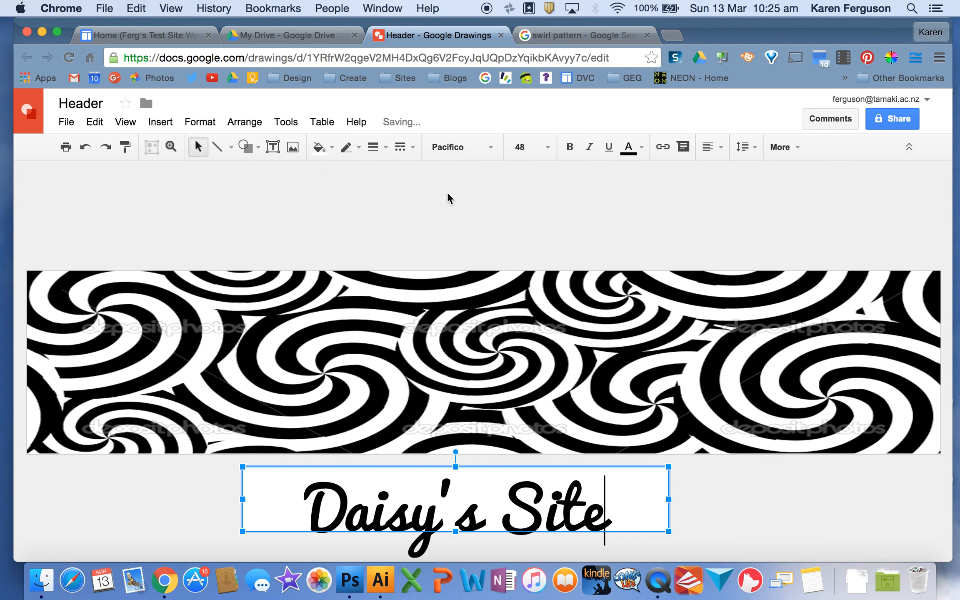
Move the title box onto the middle of the swirl image and extend its height to enclose the lettering
left_click_drag(561, 466, 573, 323)
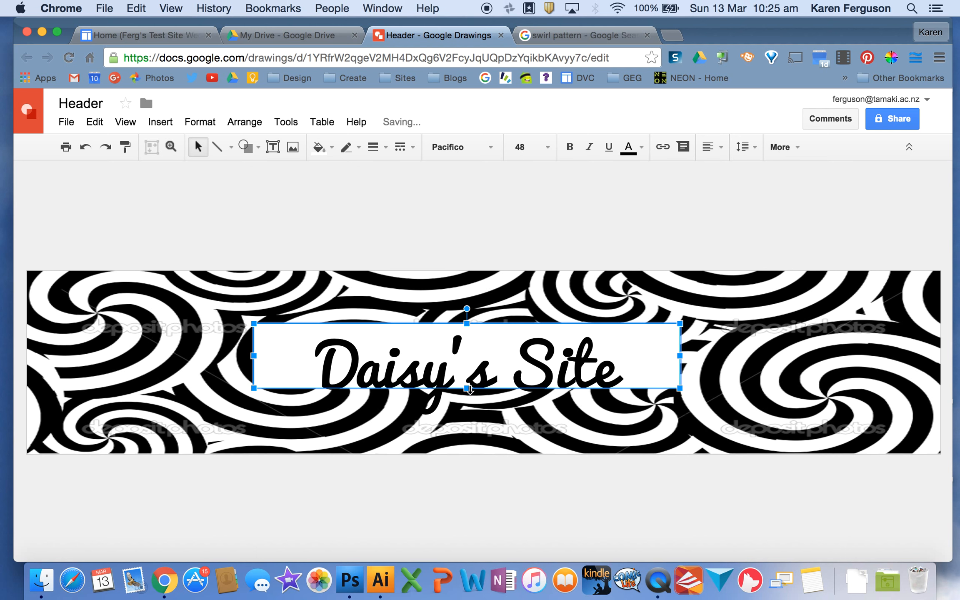
left_click_drag(467, 389, 468, 424)
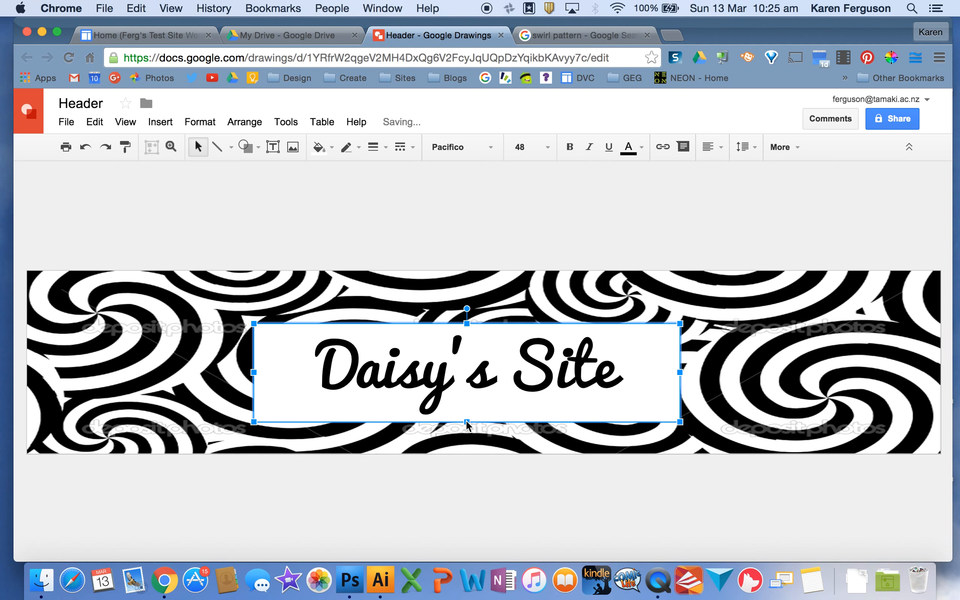
mouse_move(499, 326)
left_mouse_down()
mouse_move(513, 330)
mouse_move(512, 319)
left_mouse_up()
left_click(514, 223)
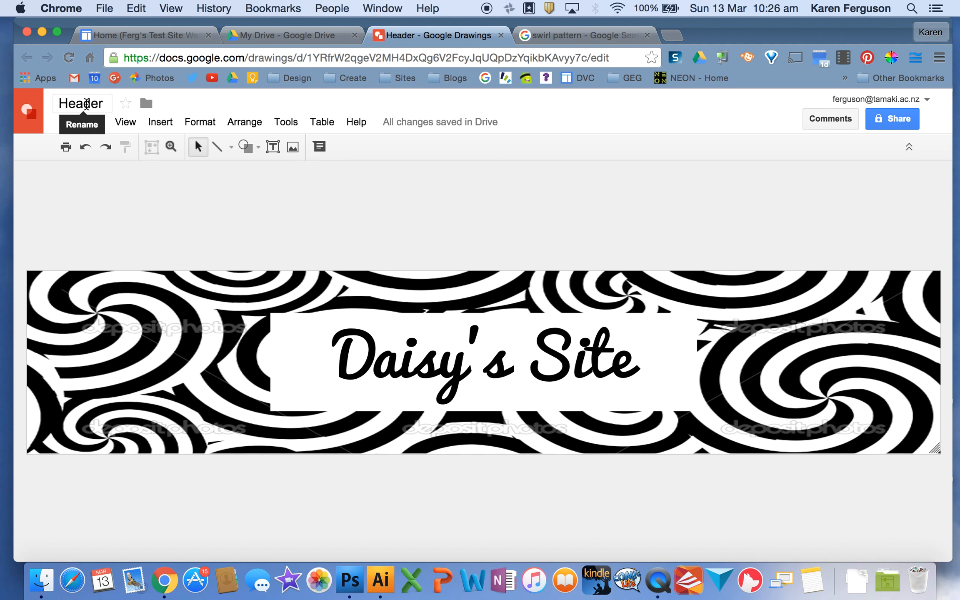
Download the Header drawing as a JPEG image
left_click(67, 123)
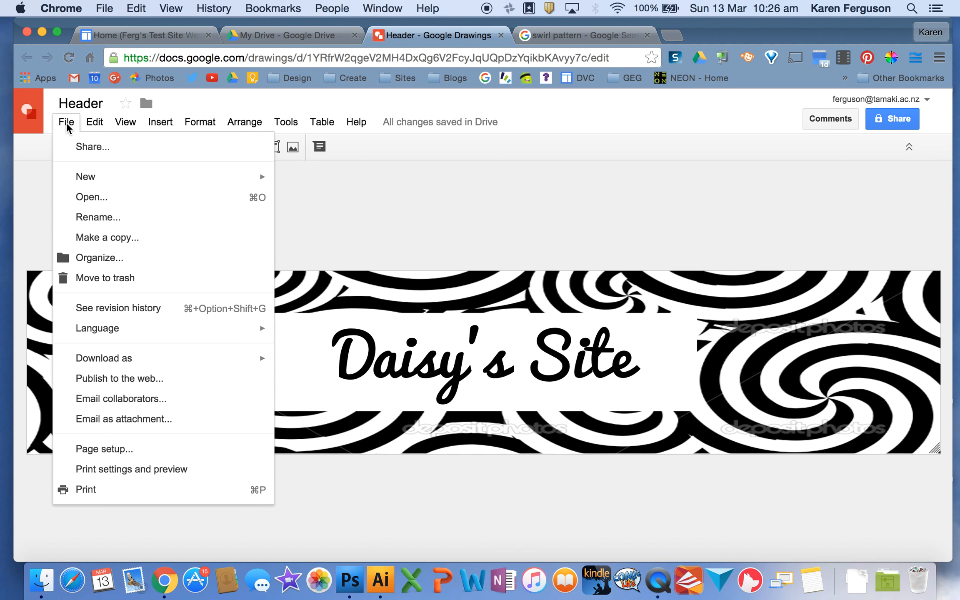
mouse_move(112, 361)
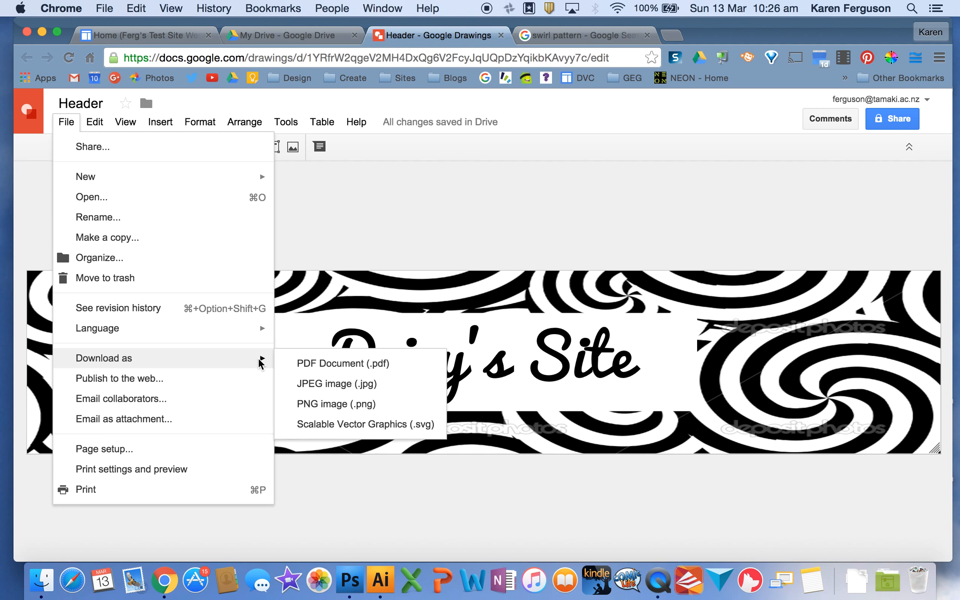
left_click(307, 384)
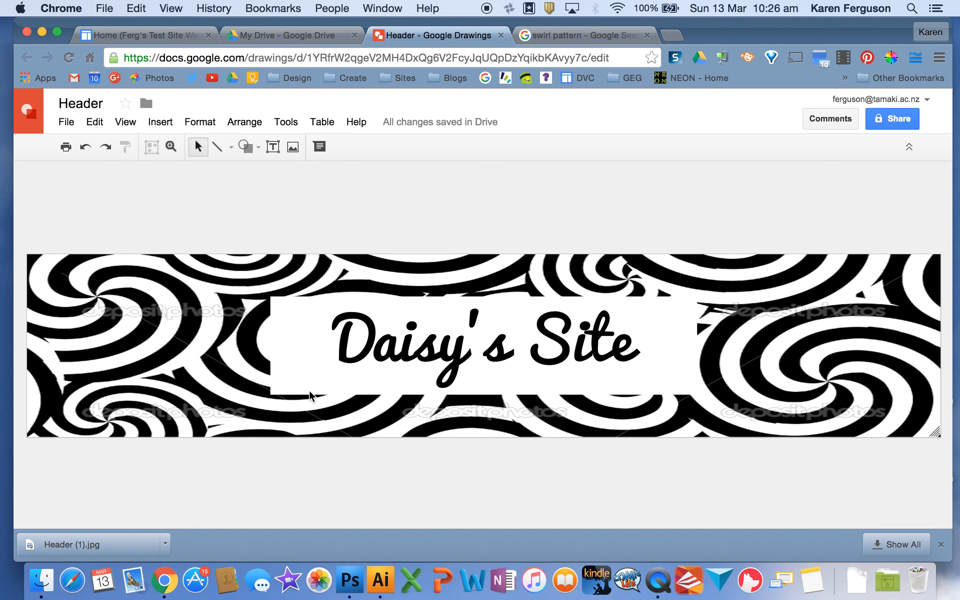
Switch to the test site in Google Sites and open Themes, Colors, and Fonts in its site management settings
left_click(149, 37)
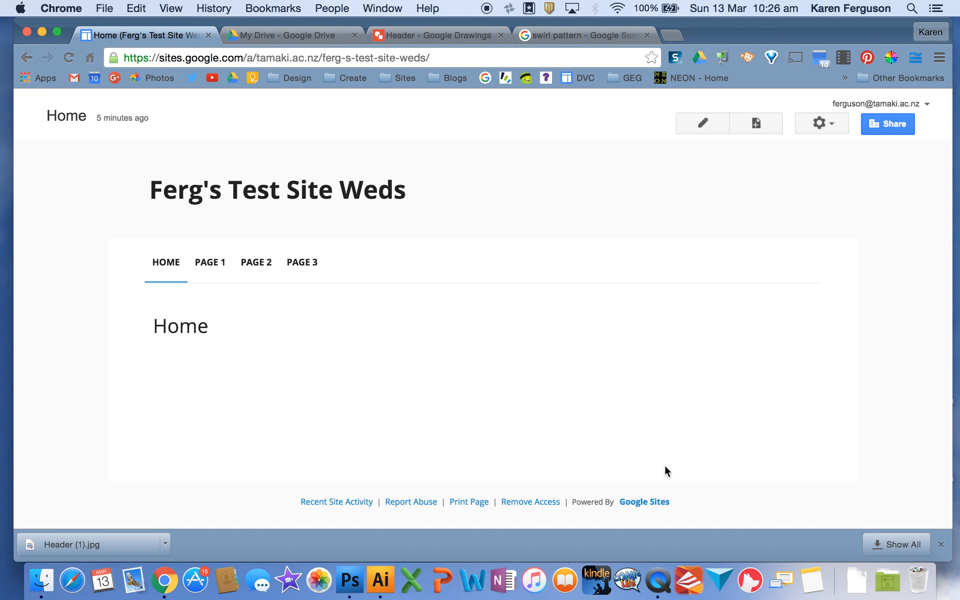
left_click(940, 544)
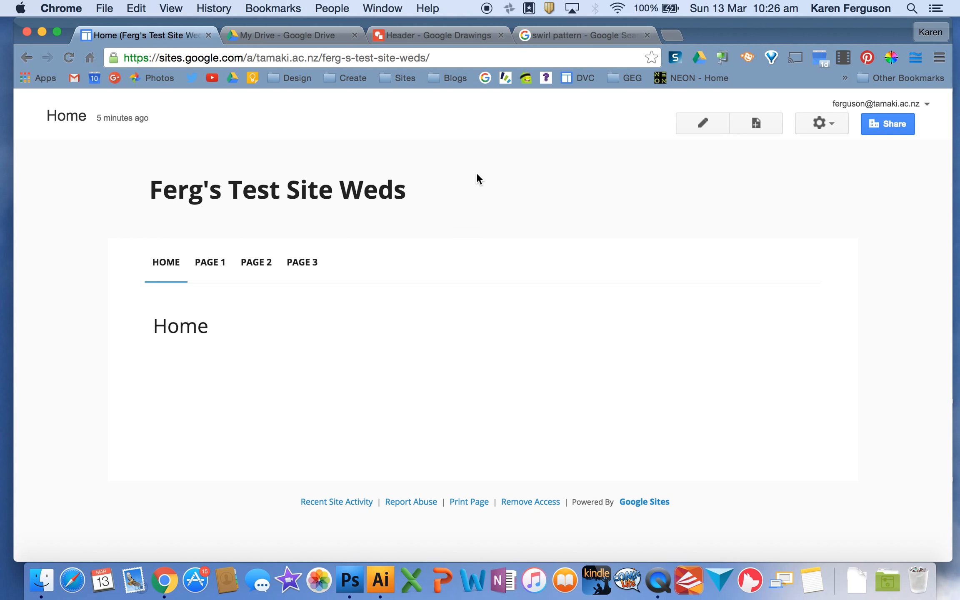
left_click(834, 122)
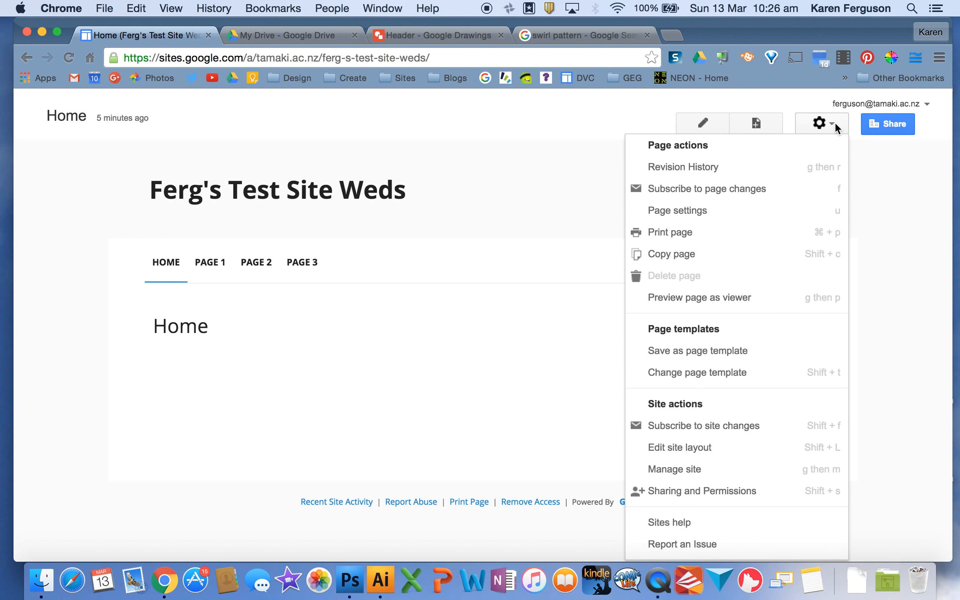
left_click(661, 470)
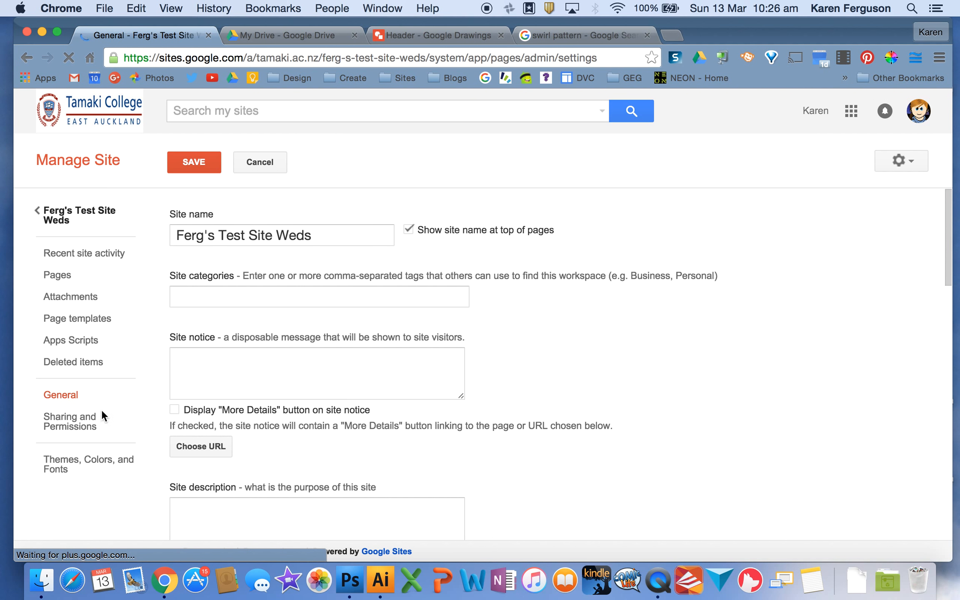
left_click(78, 470)
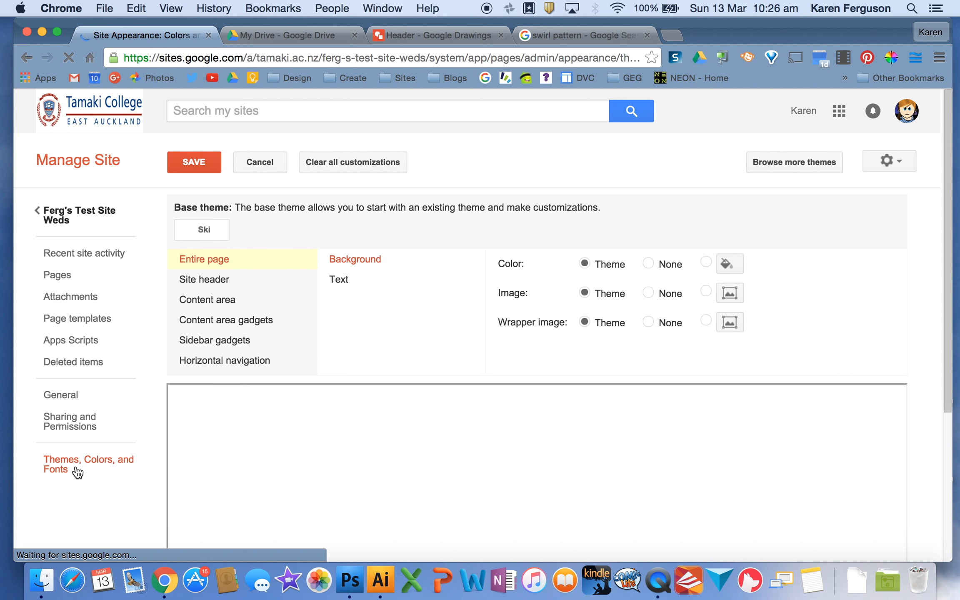
scroll(208, 277, "down", 5)
scroll(239, 283, "up", 5)
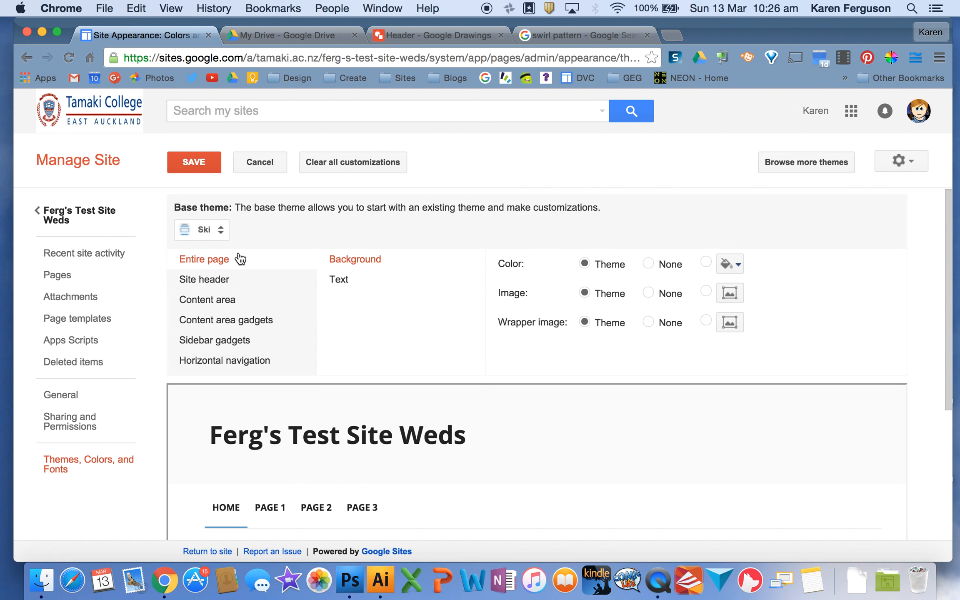
Use Header (1).jpg from the Downloads folder as the site header's background image
left_click(198, 286)
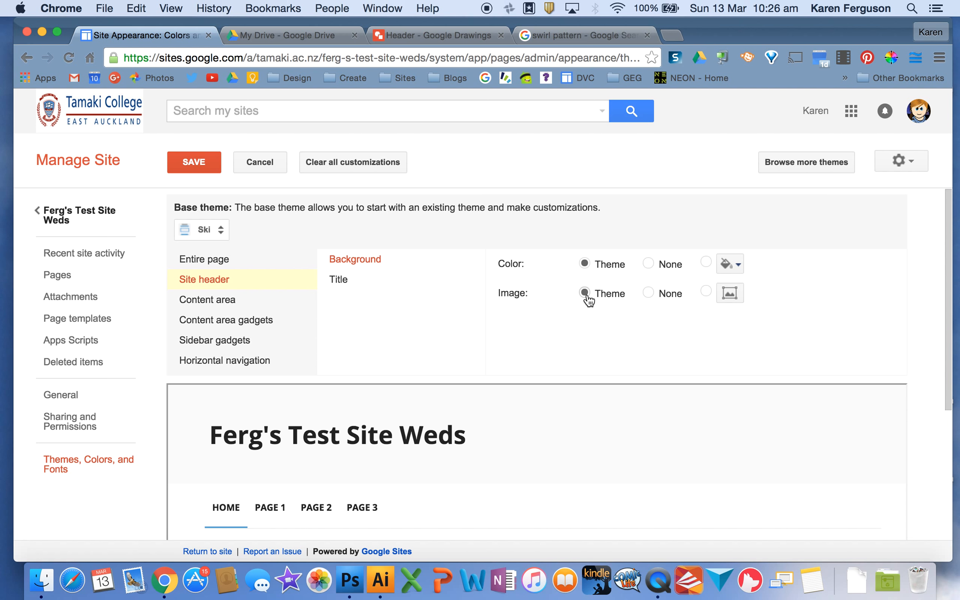
left_click(730, 294)
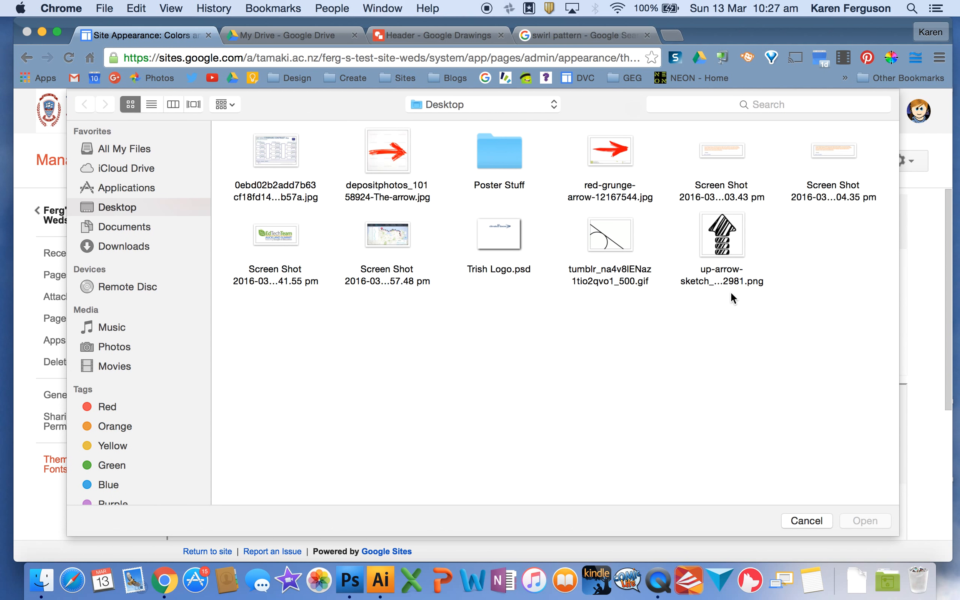
left_click(127, 248)
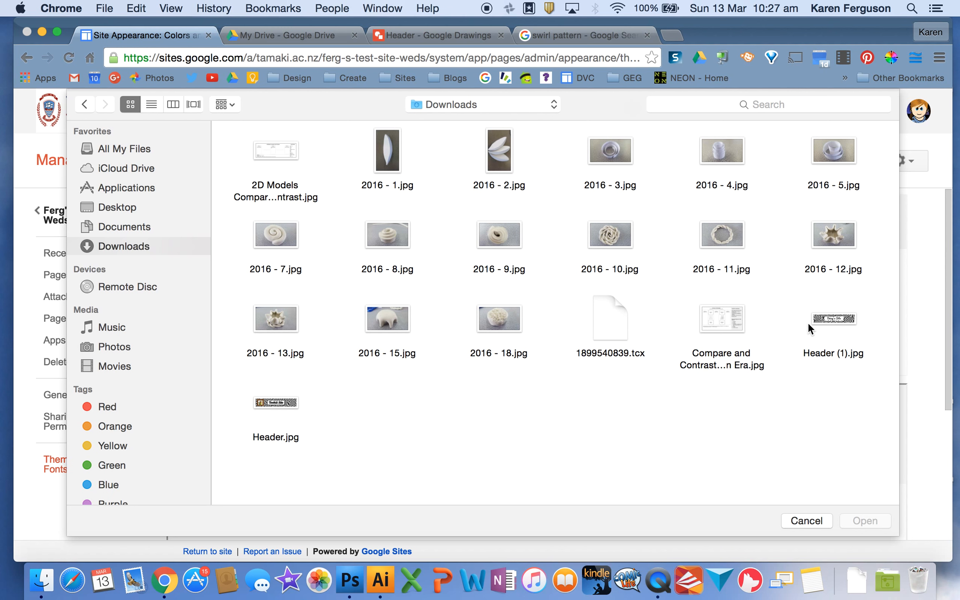
left_click(825, 324)
left_click(860, 520)
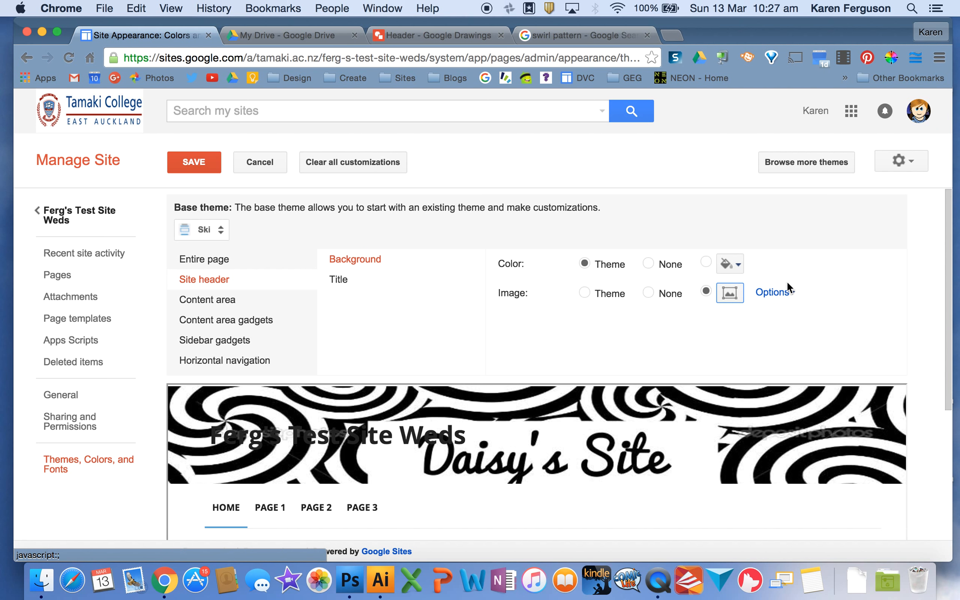
Set the header image's repeat option to none, save the theme changes, and return to the site
left_click(791, 293)
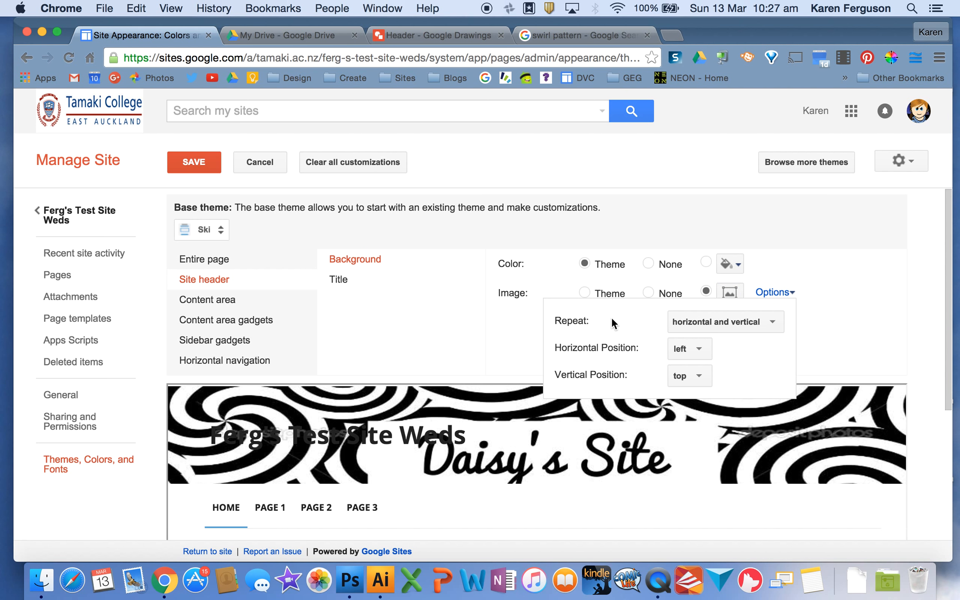
left_click(767, 322)
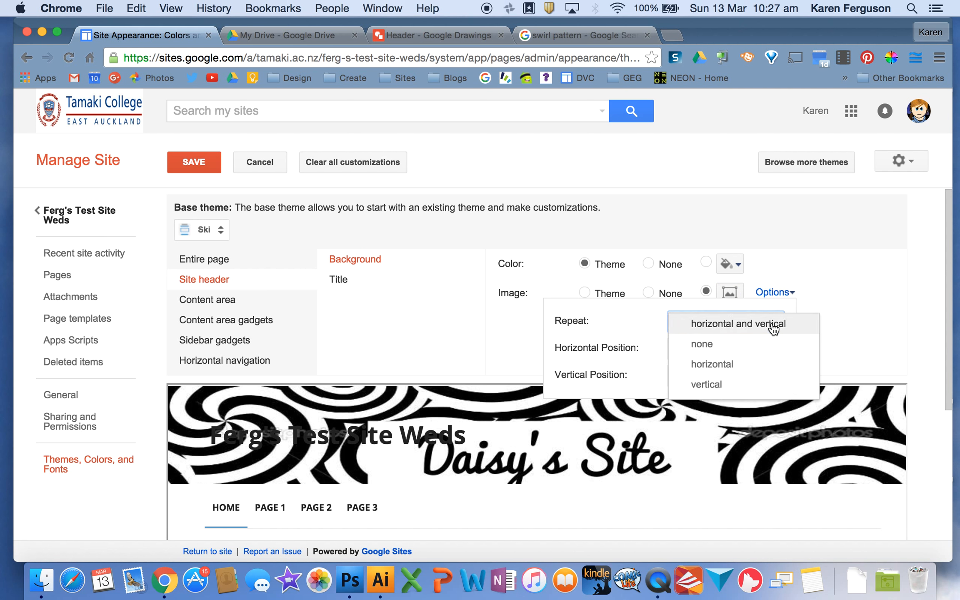
left_click(707, 349)
left_click(846, 313)
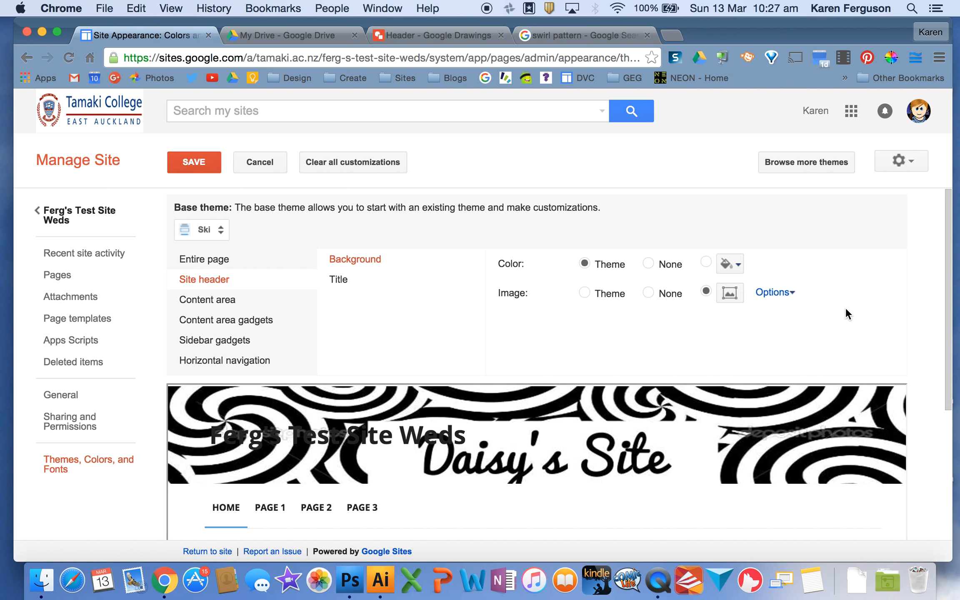
left_click(193, 161)
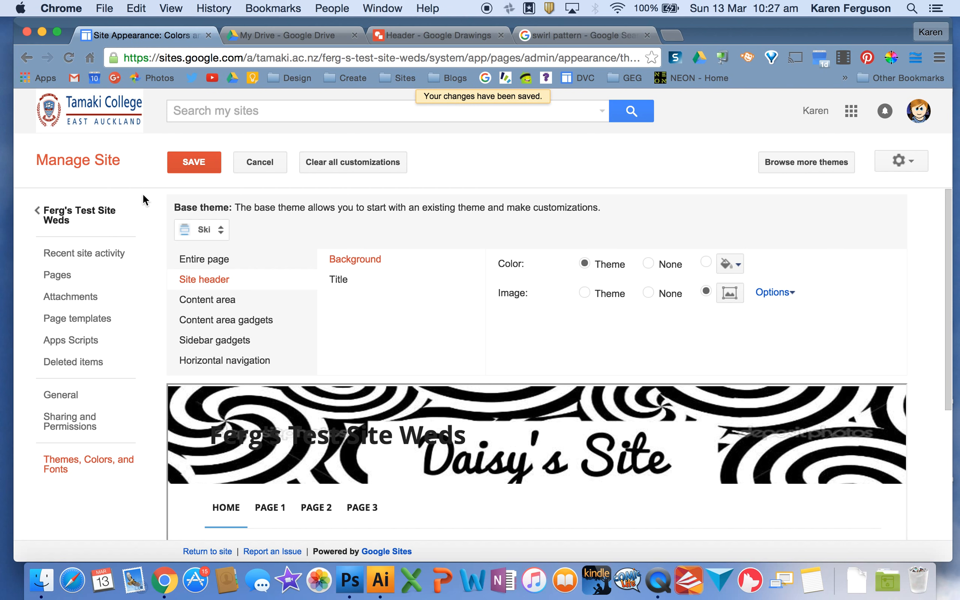
left_click(94, 211)
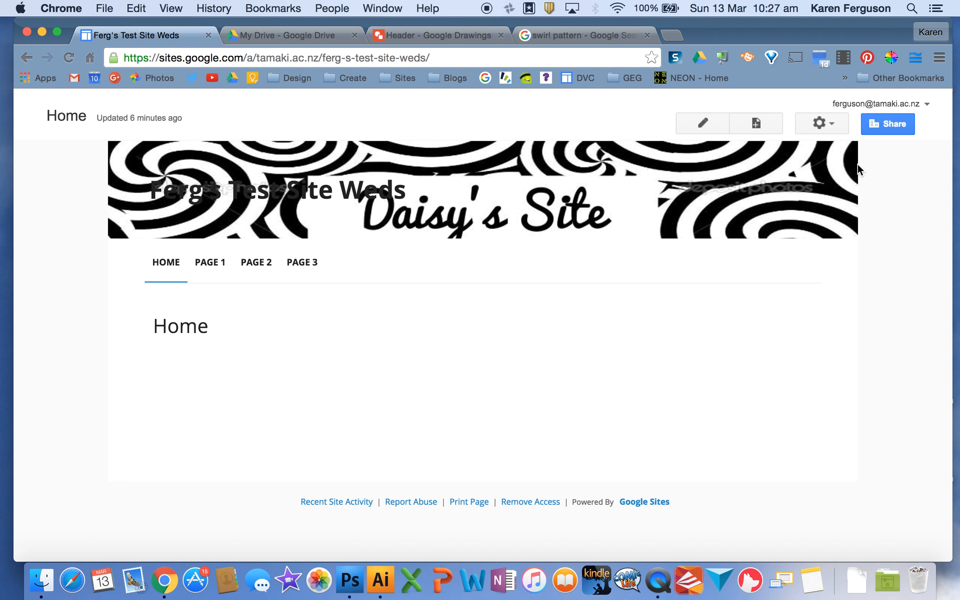
Turn off showing the site name at the top of pages in the general site settings, and save
left_click(827, 120)
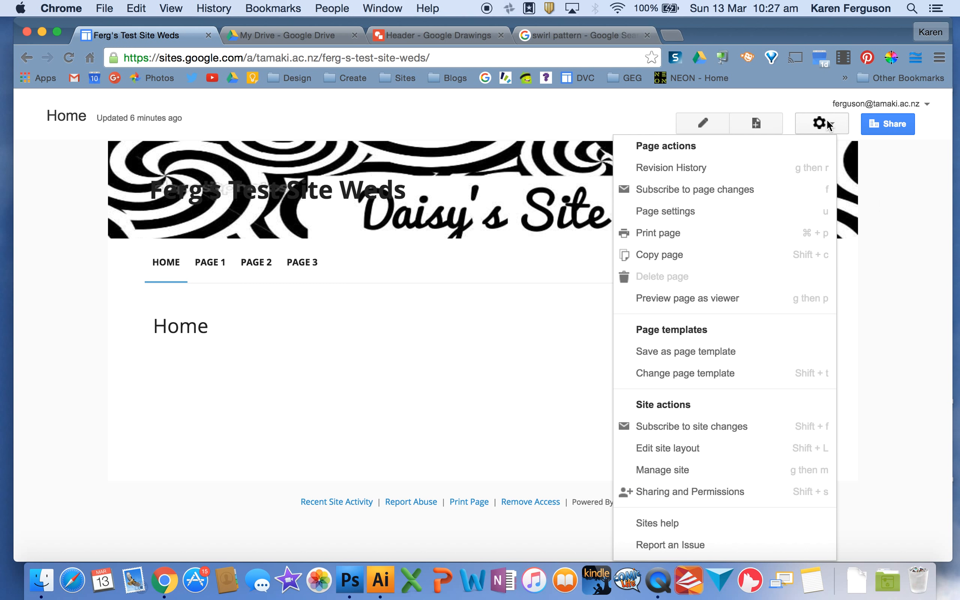
left_click(646, 475)
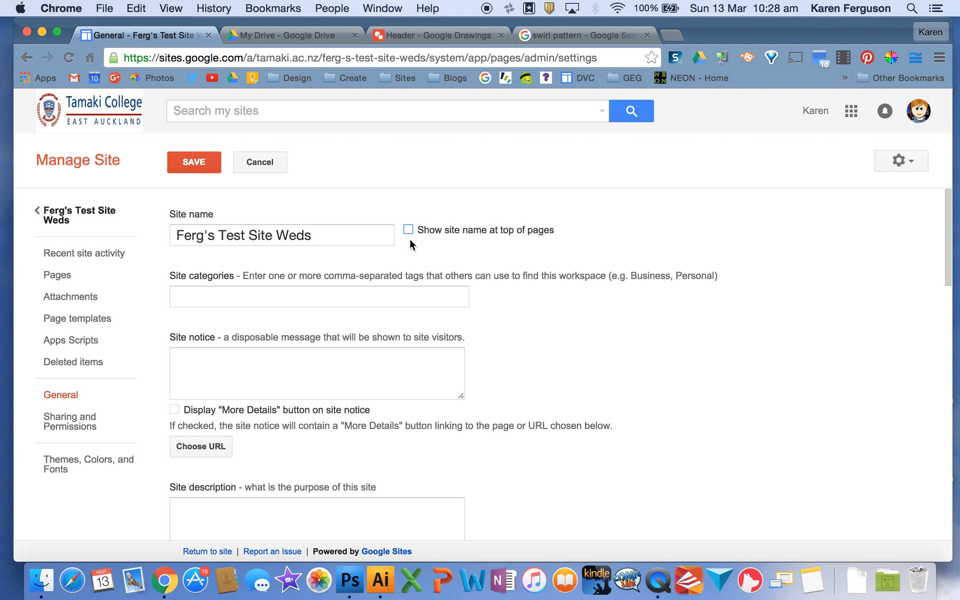
left_click(192, 166)
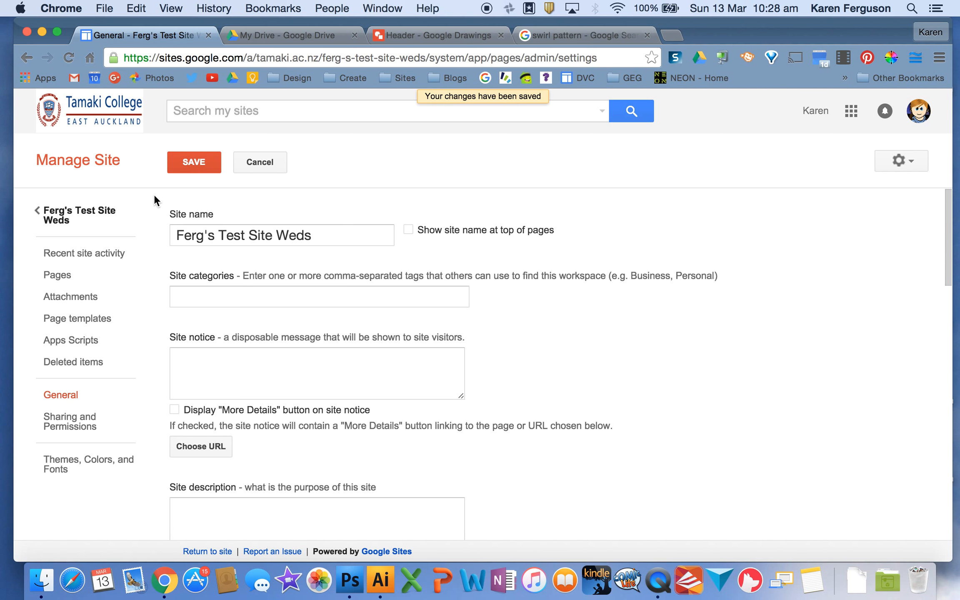
left_click(52, 214)
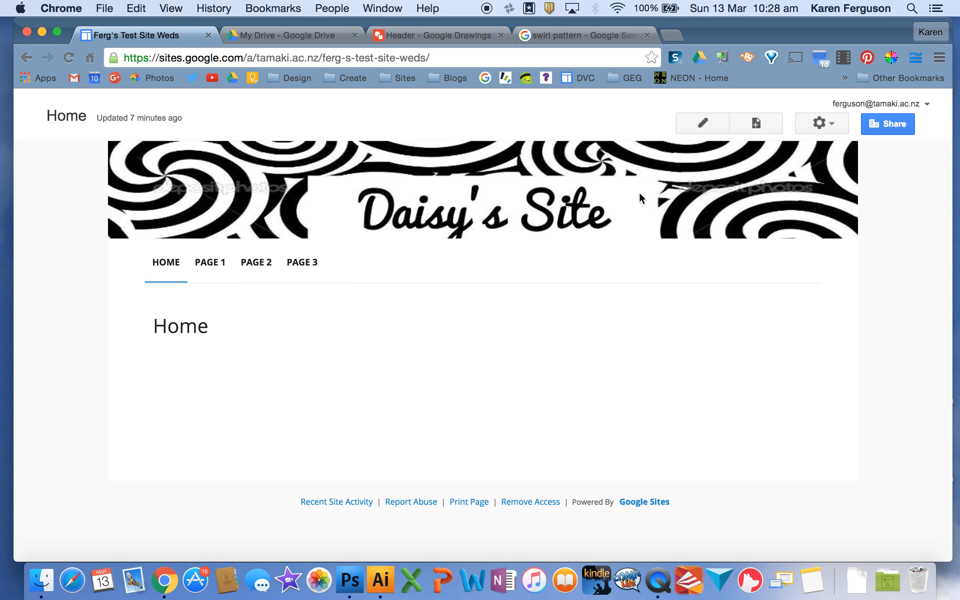
Set the site header's height to 200 pixels in the site layout and finish editing the layout
left_click(824, 124)
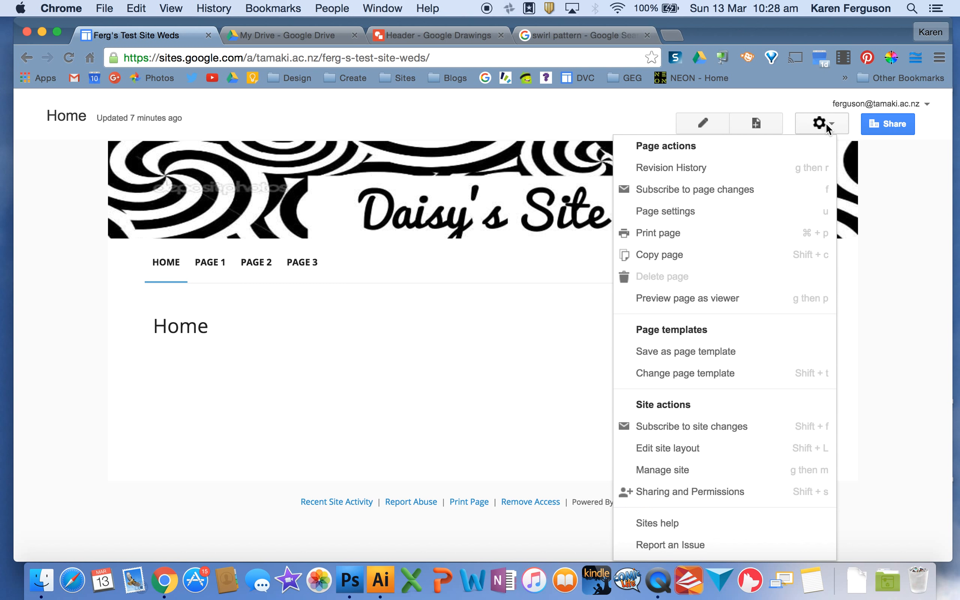
left_click(667, 448)
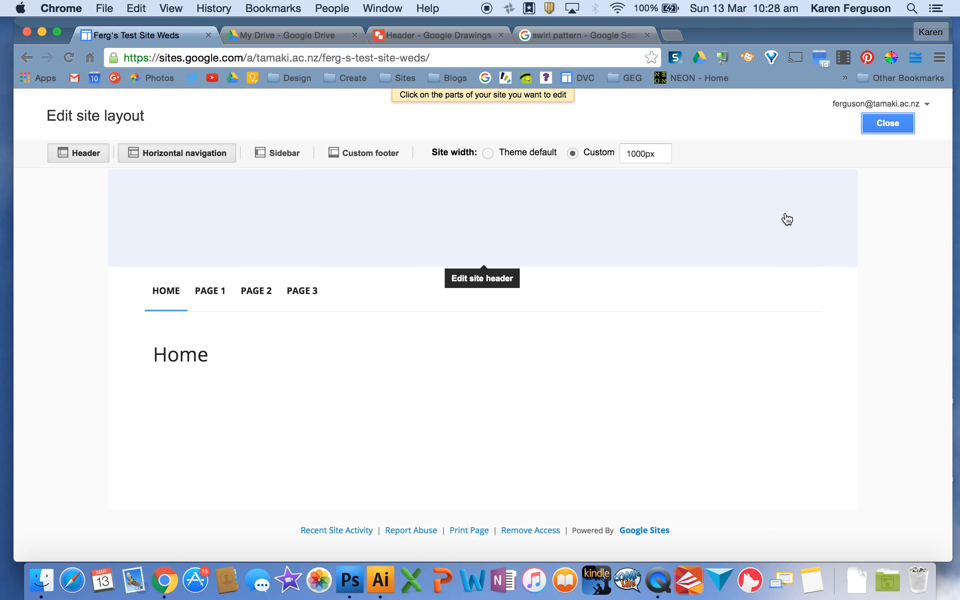
left_click(787, 219)
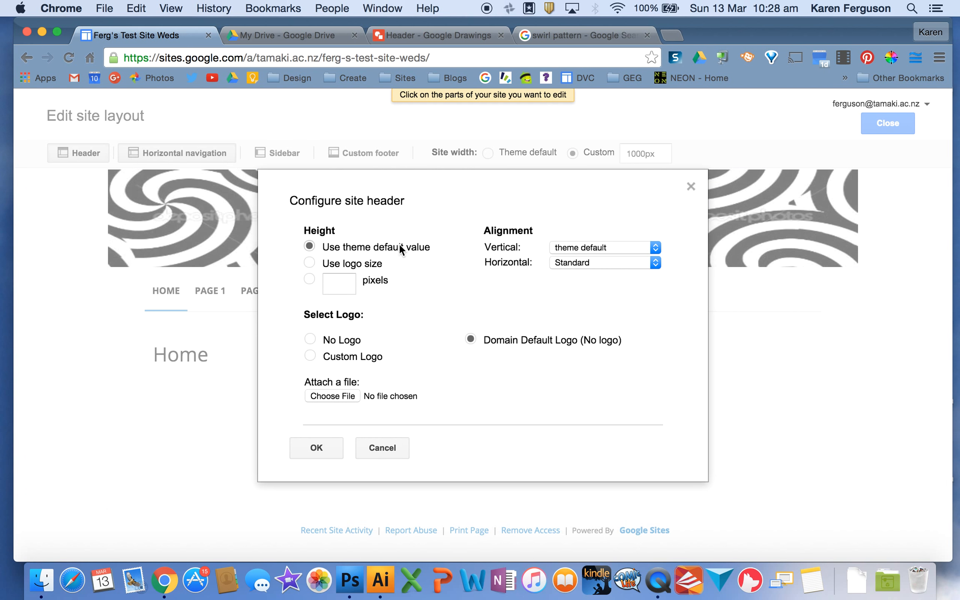
left_click(308, 245)
left_click(309, 279)
left_click(340, 282)
type("200")
left_click(313, 449)
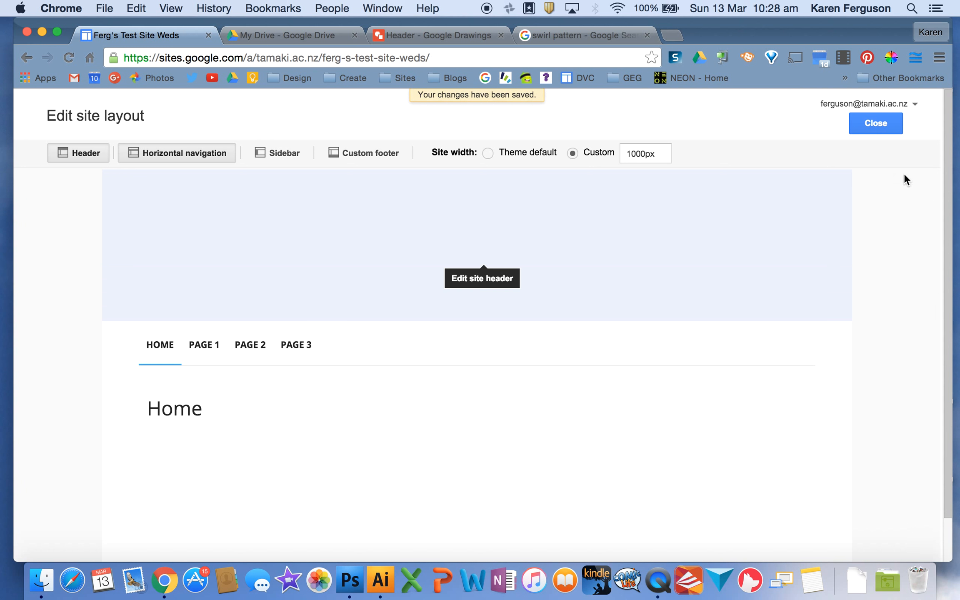
left_click(879, 125)
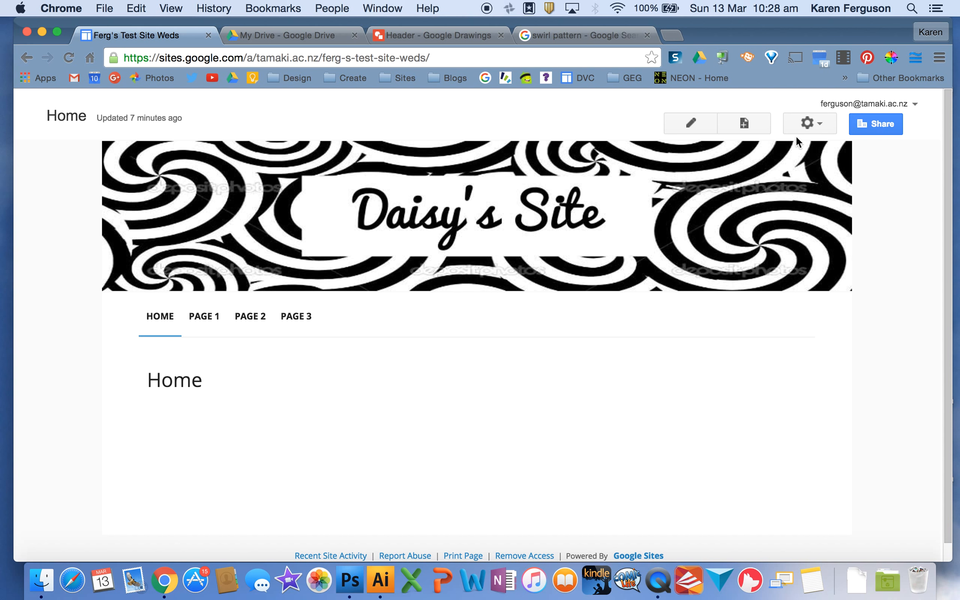
Enable search in the site's general settings, save, and return to the home page
left_click(808, 123)
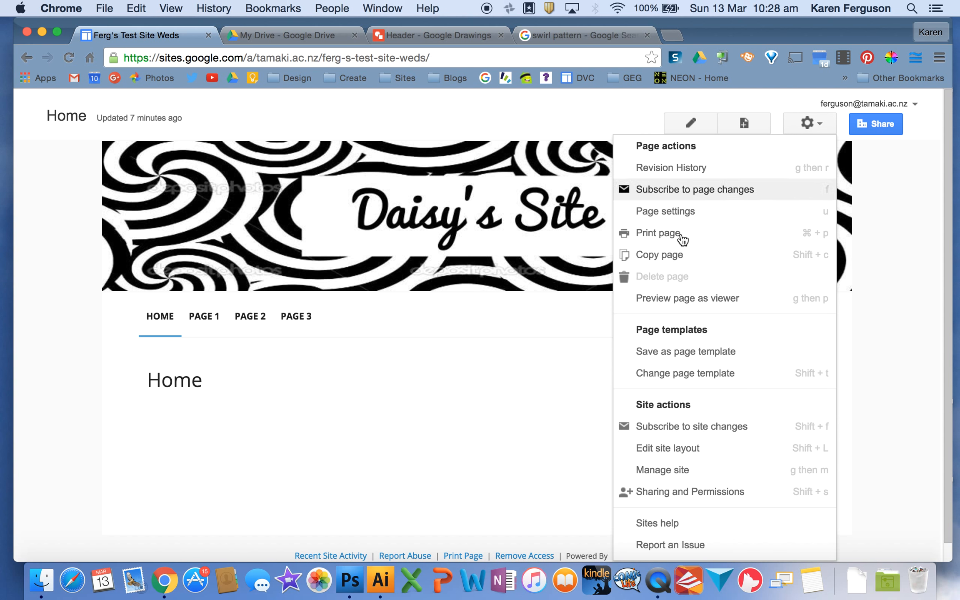
left_click(652, 471)
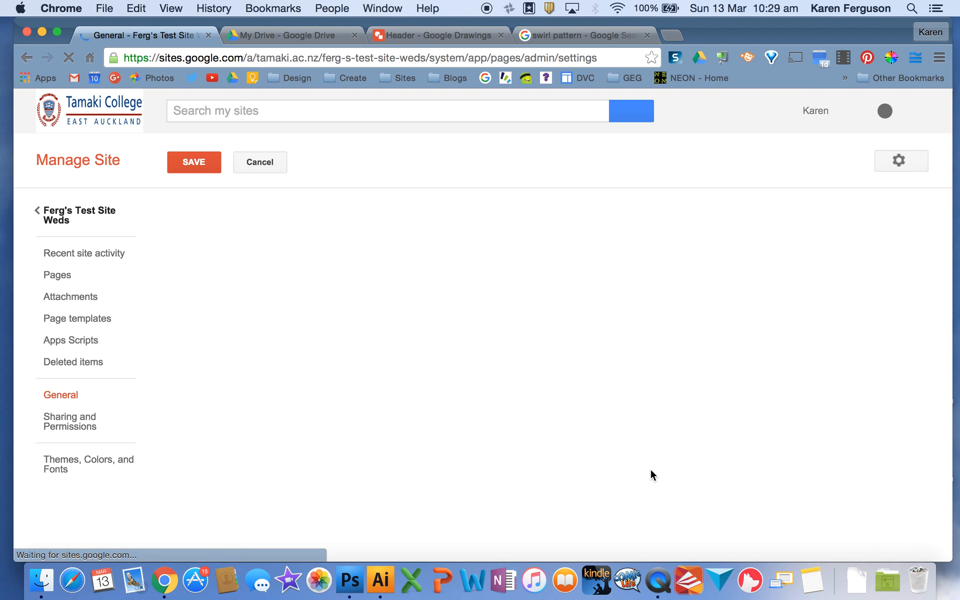
scroll(375, 407, "down", 10)
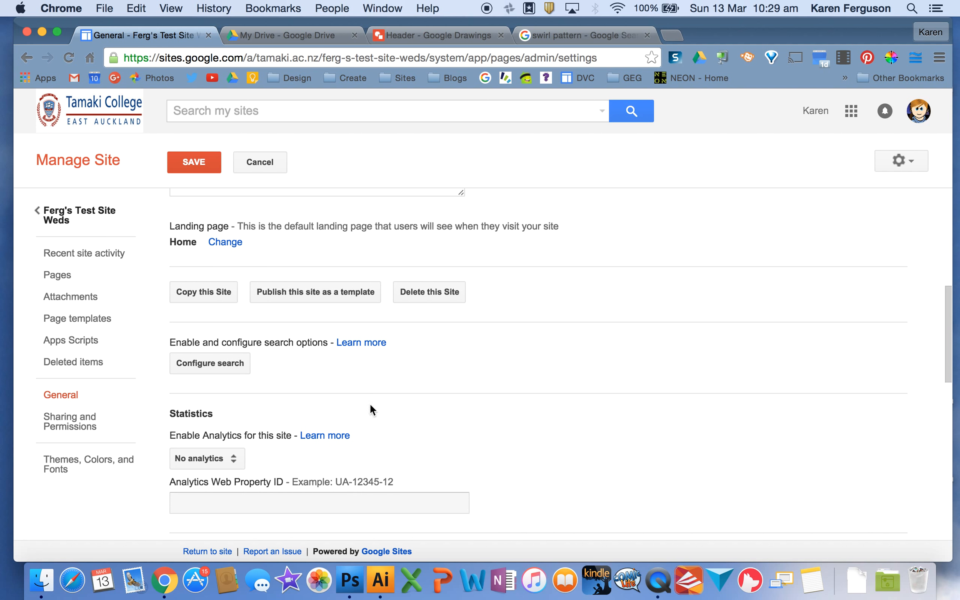
left_click(204, 365)
left_click(324, 271)
left_click(332, 443)
left_click(191, 161)
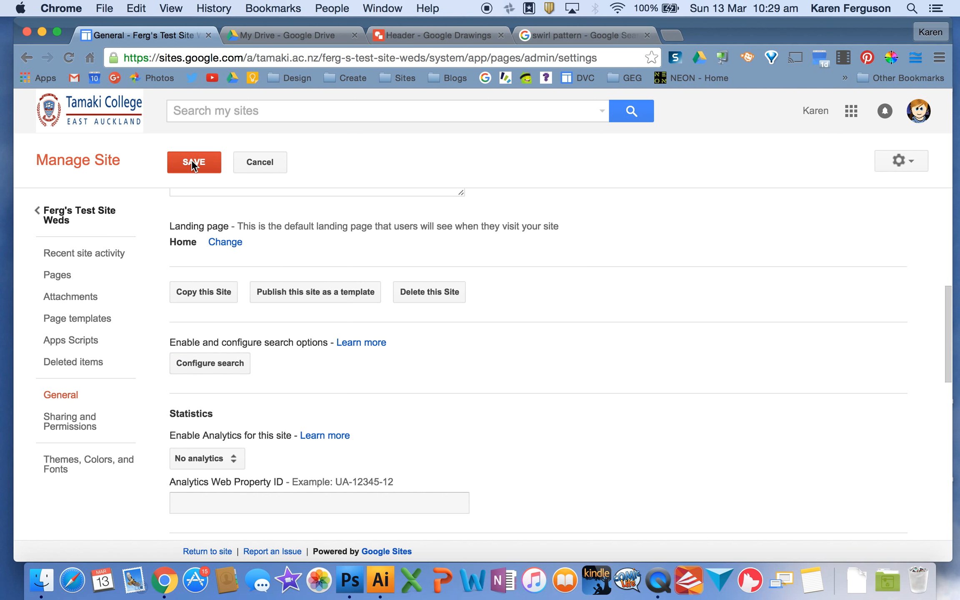
left_click(104, 215)
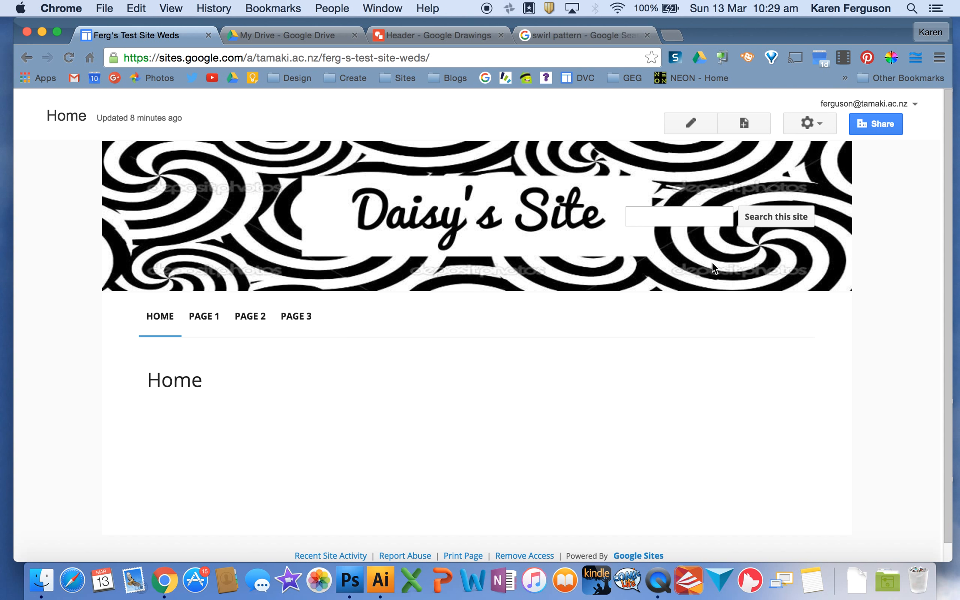
Disable site search in the search configuration, save the general settings, and return to the home page
left_click(816, 125)
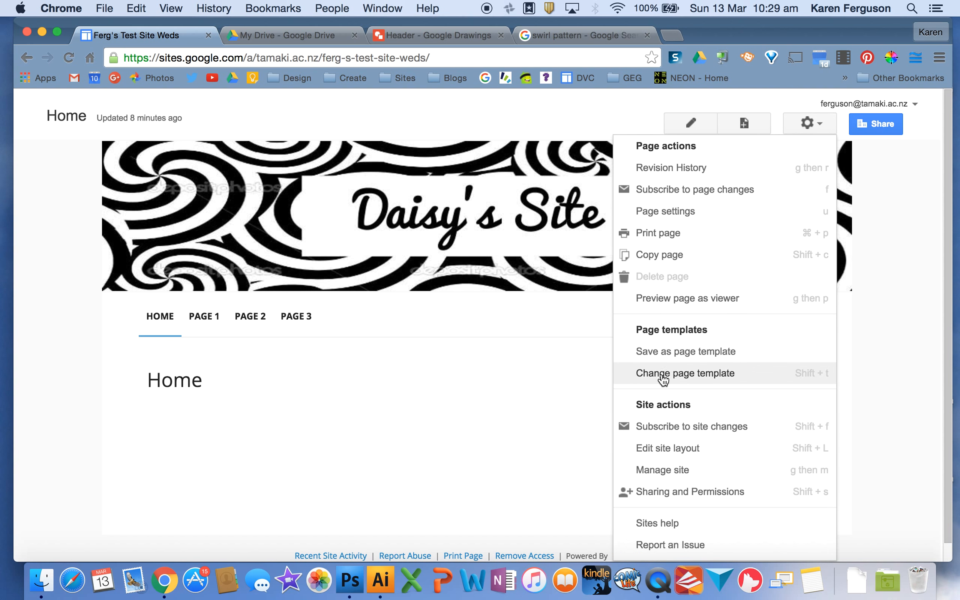
left_click(657, 470)
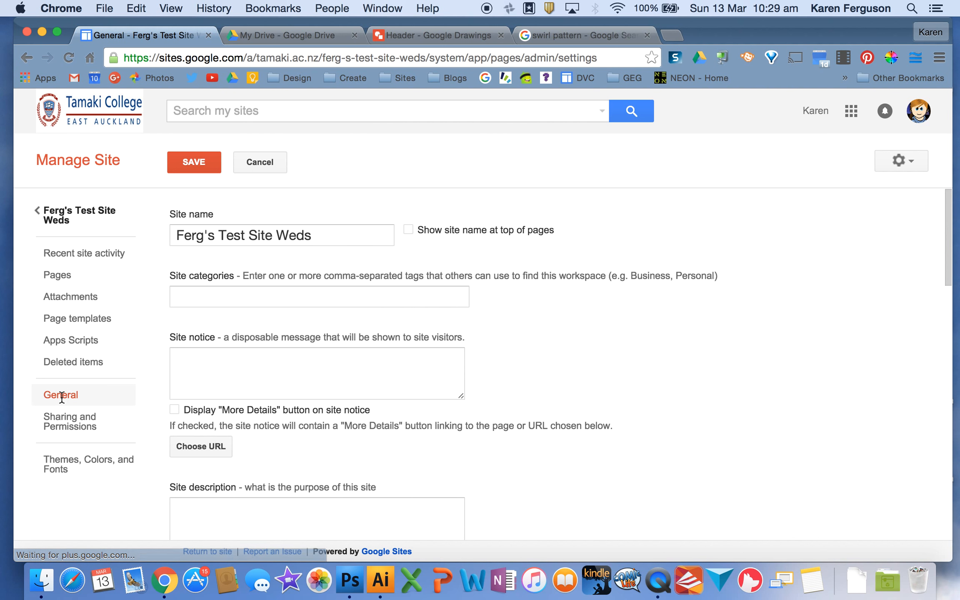
scroll(365, 420, "down", 10)
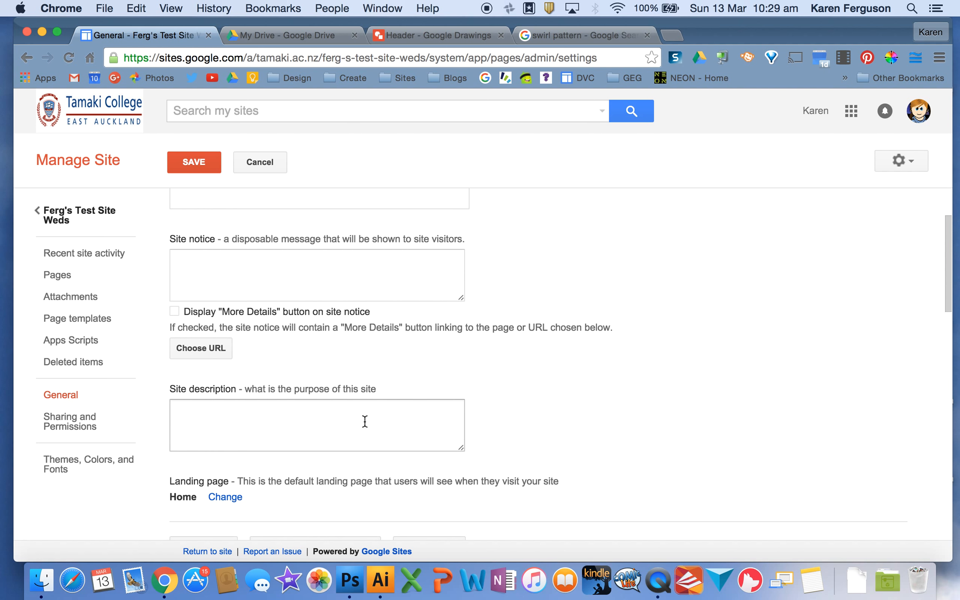
scroll(364, 420, "down", 1)
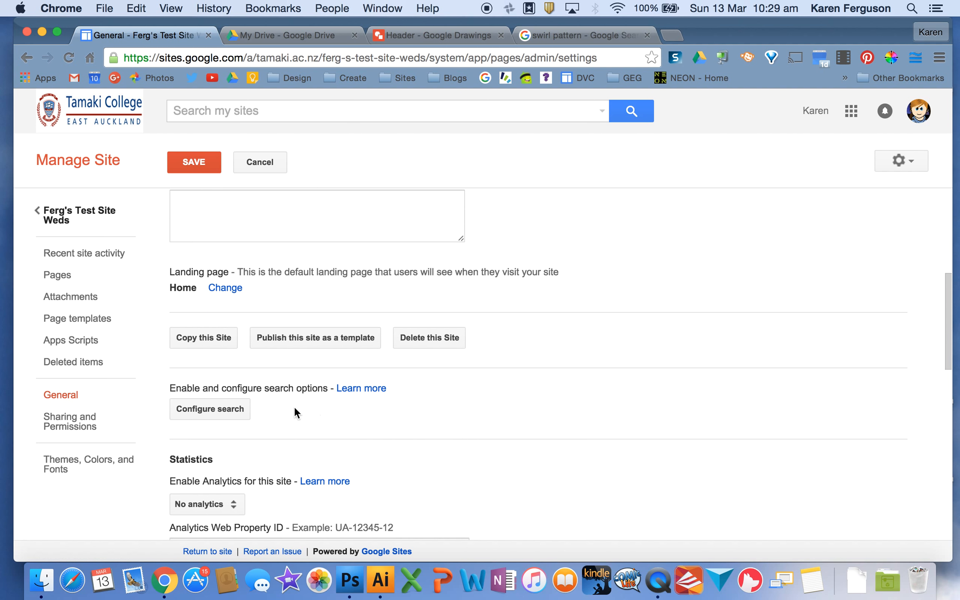
left_click(199, 410)
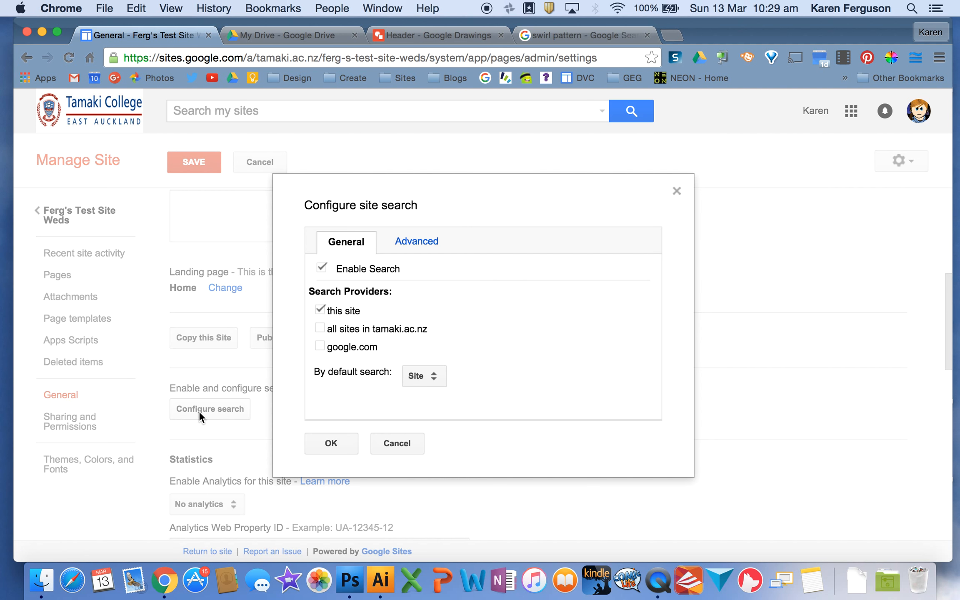
left_click(322, 269)
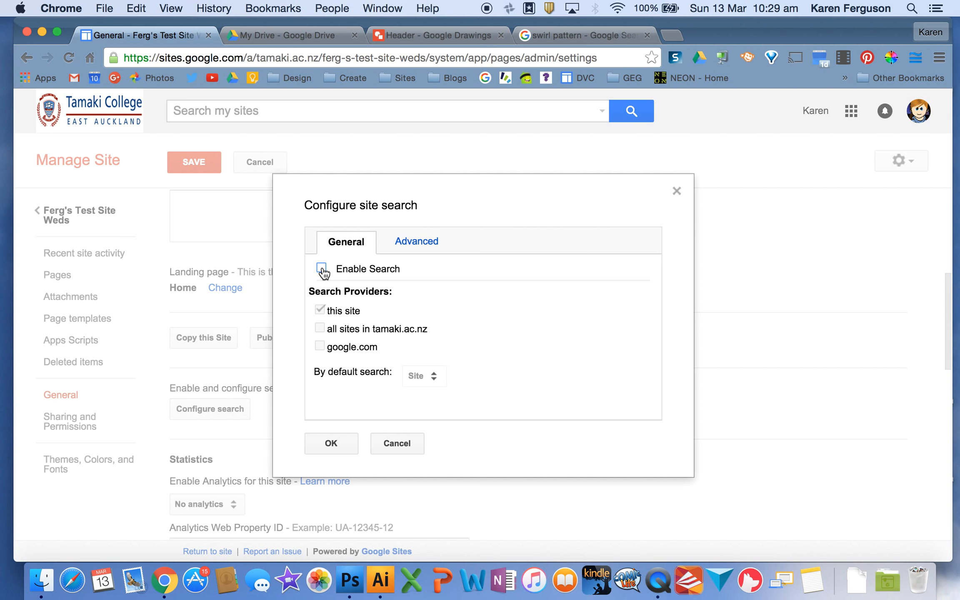
left_click(330, 444)
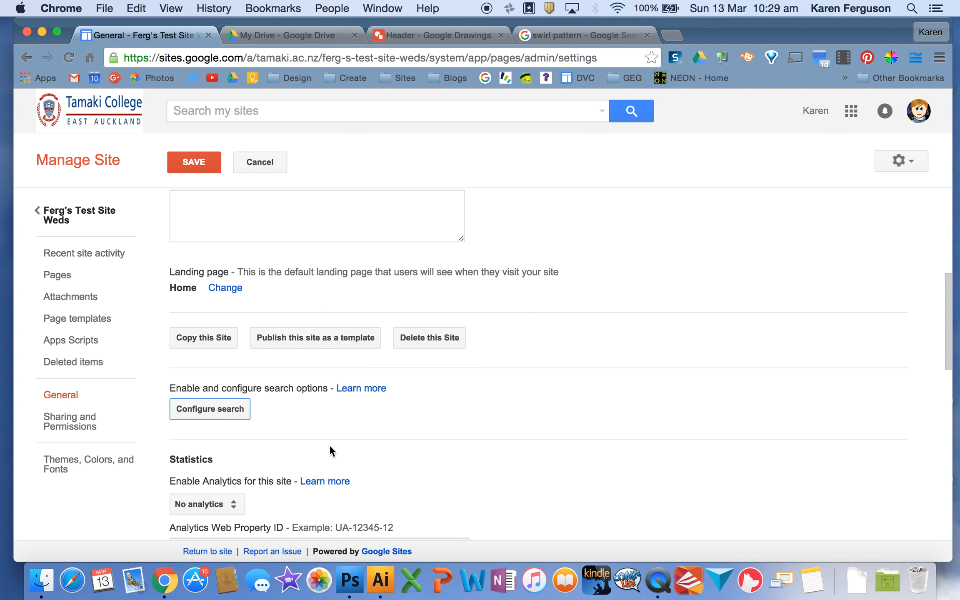
left_click(198, 162)
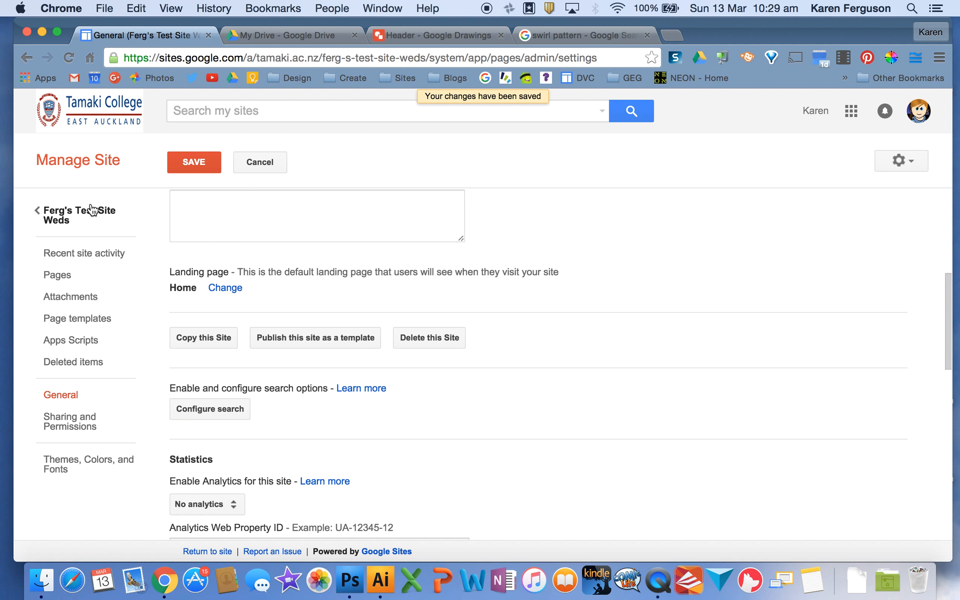
left_click(82, 215)
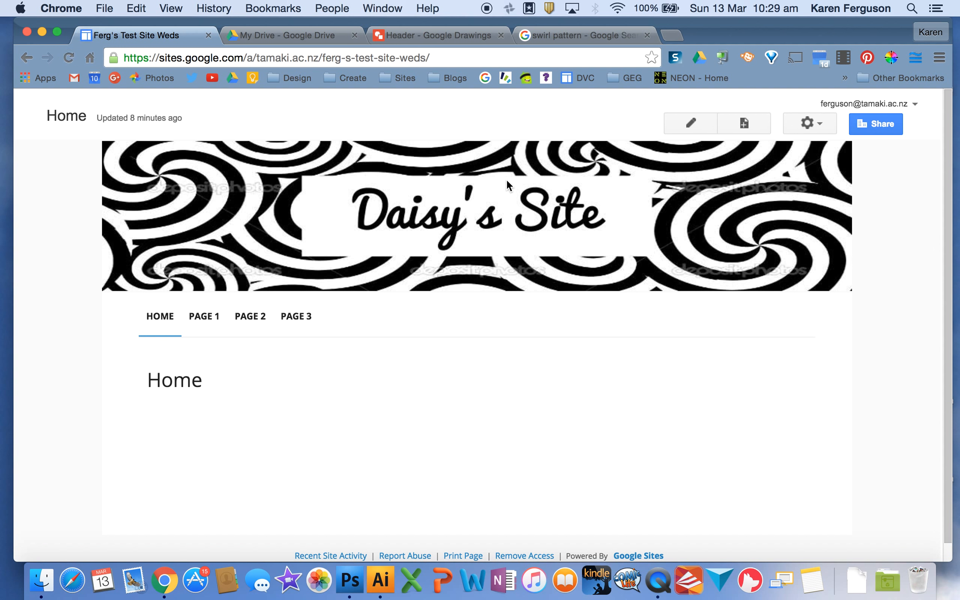